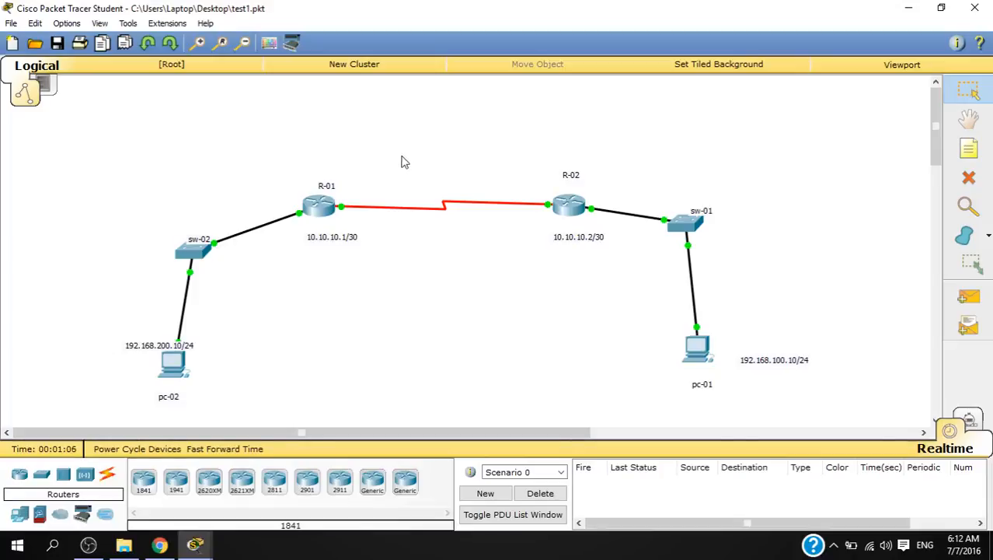
Place a text note reading "rip v2" above the serial link between R-01 and R-02
{"action": "left_click", "coordinate": [969, 148]}
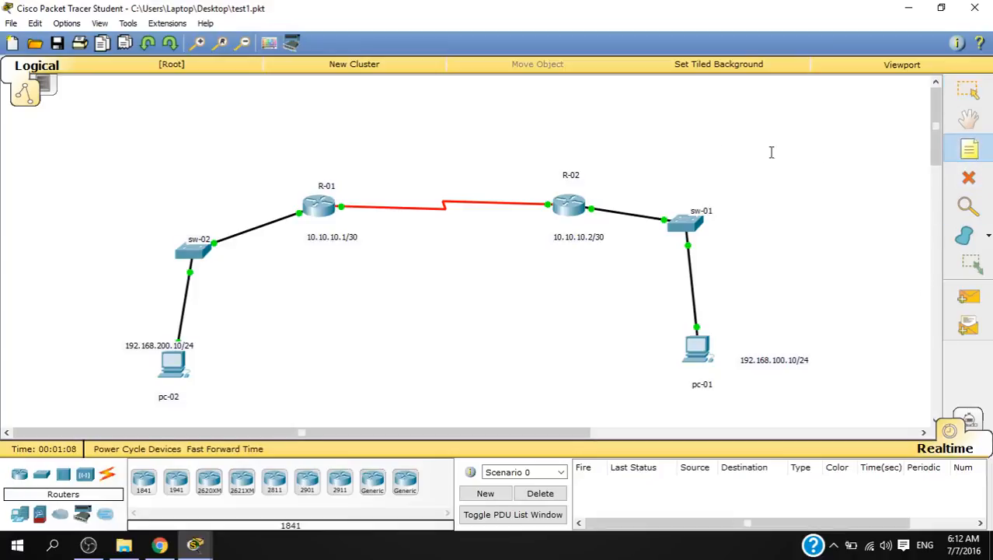
{"action": "left_click", "coordinate": [461, 110]}
{"action": "type", "text": "rip"}
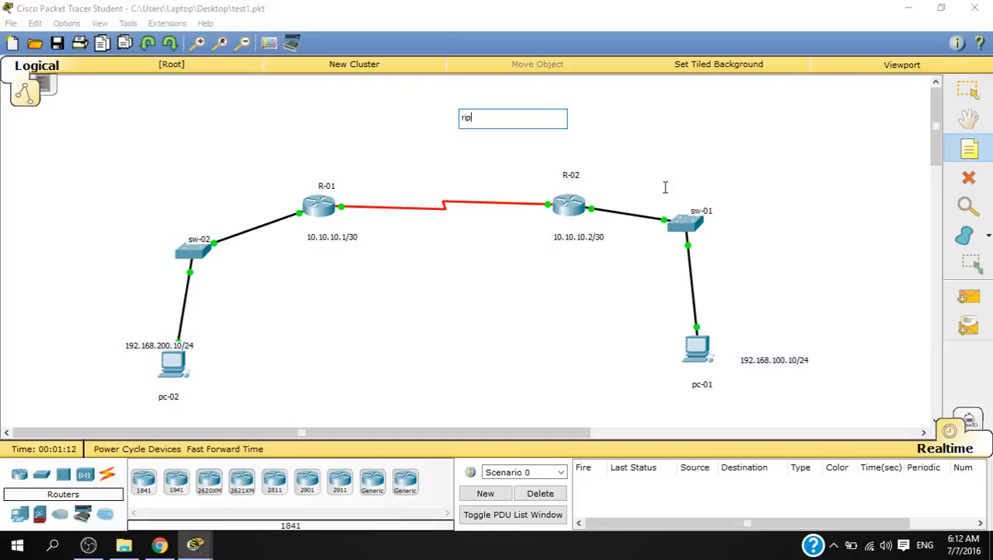
{"action": "type", "text": " v2"}
{"action": "left_click", "coordinate": [805, 147]}
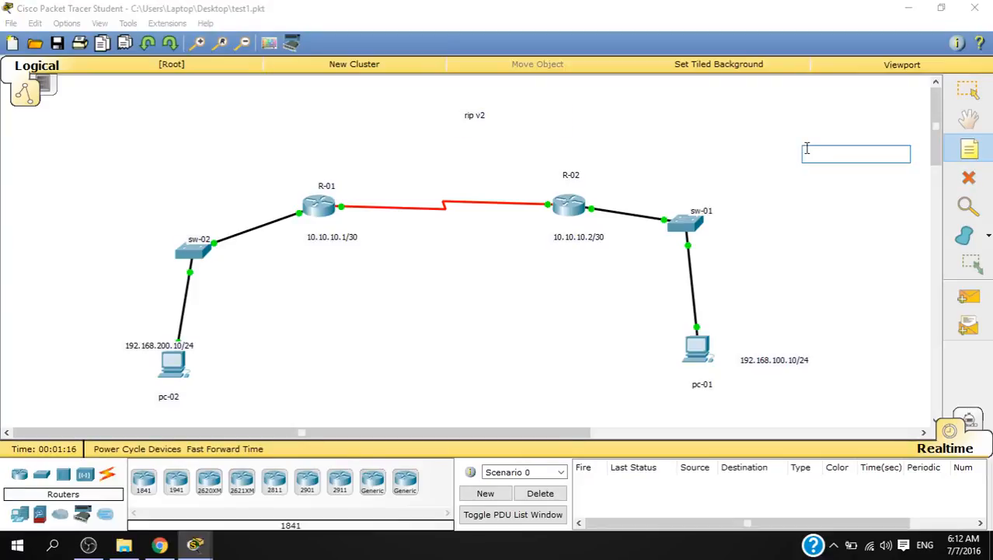
{"action": "key", "text": "Escape"}
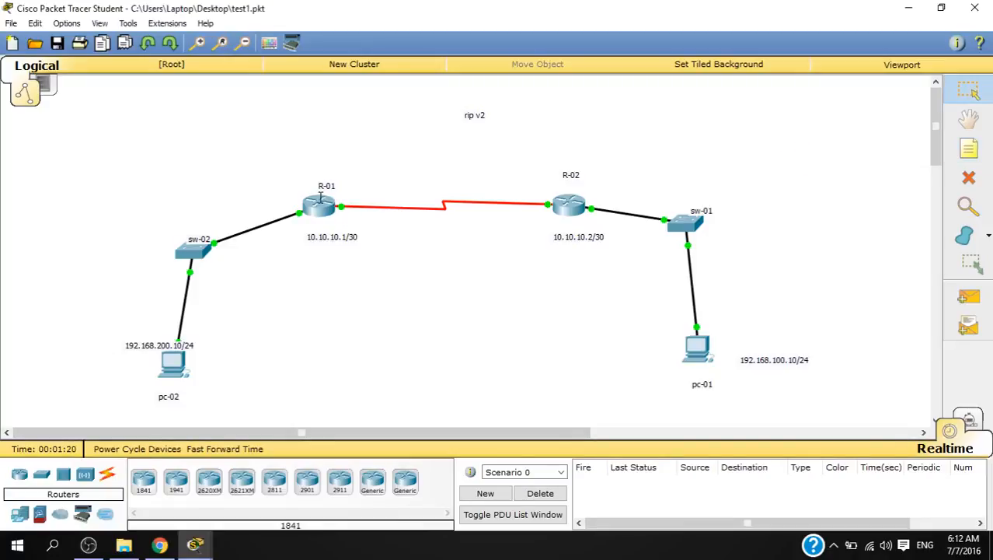
Open the command-line interface of router R-01 and bring up its command prompt
{"action": "left_click", "coordinate": [319, 204]}
{"action": "left_click_drag", "start_coordinate": [514, 95], "coordinate": [786, 64]}
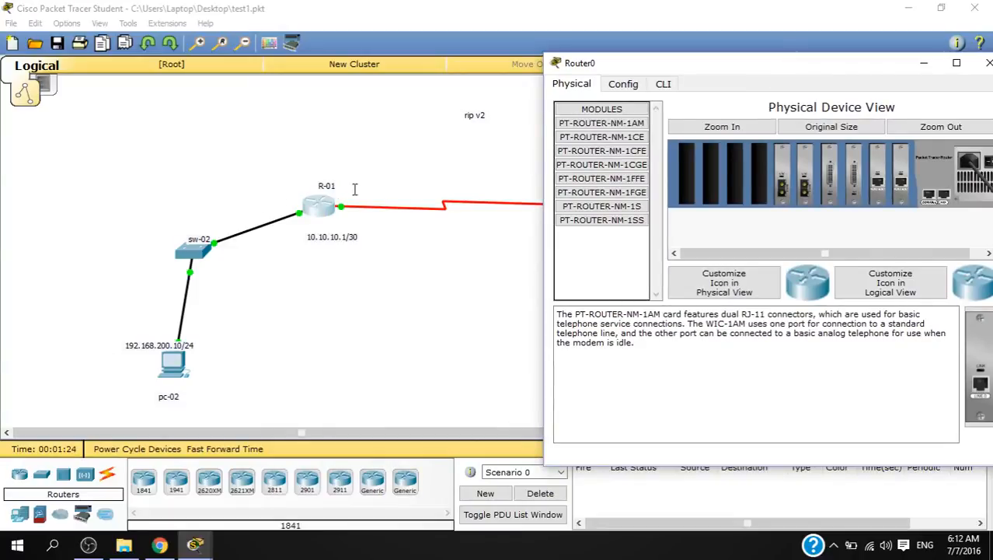
{"action": "left_click", "coordinate": [663, 85]}
{"action": "key", "text": "Return"}
{"action": "key", "text": "Return"}
{"action": "key", "text": "Return"}
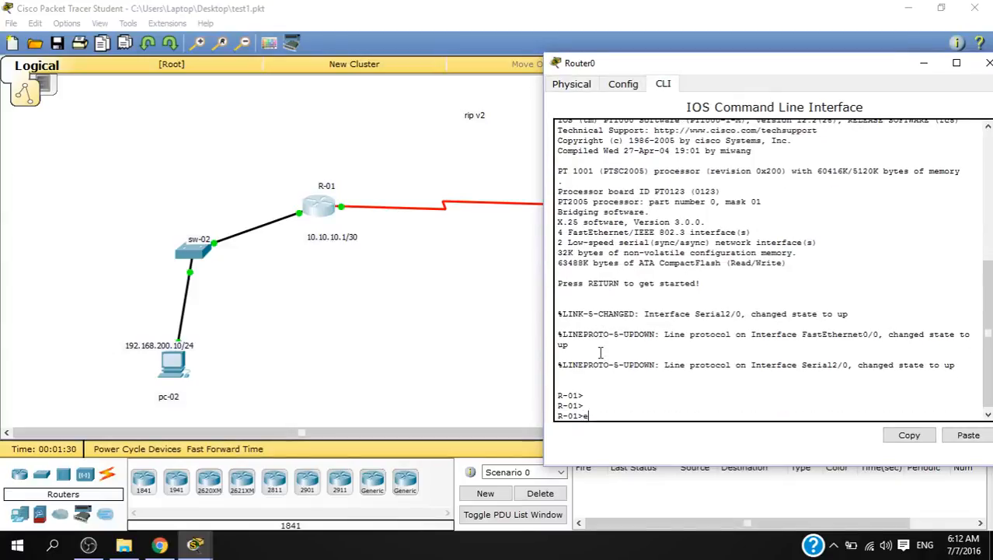
Enter privileged mode on R-01 with en, and enter global configuration mode with configure terminal
{"action": "type", "text": "en"}
{"action": "key", "text": "Return"}
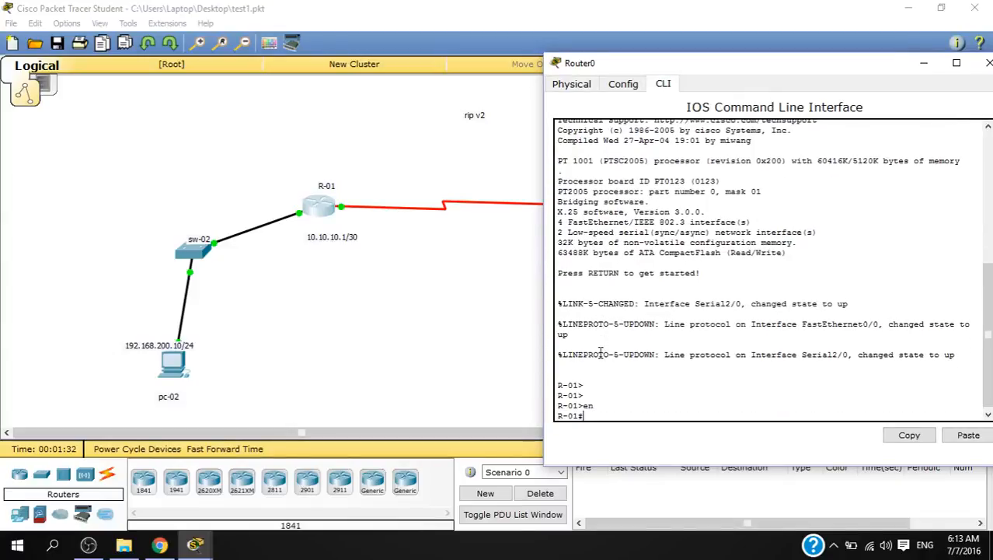
{"action": "type", "text": "conf"}
{"action": "key", "text": "Tab"}
{"action": "type", "text": "t"}
{"action": "key", "text": "Tab"}
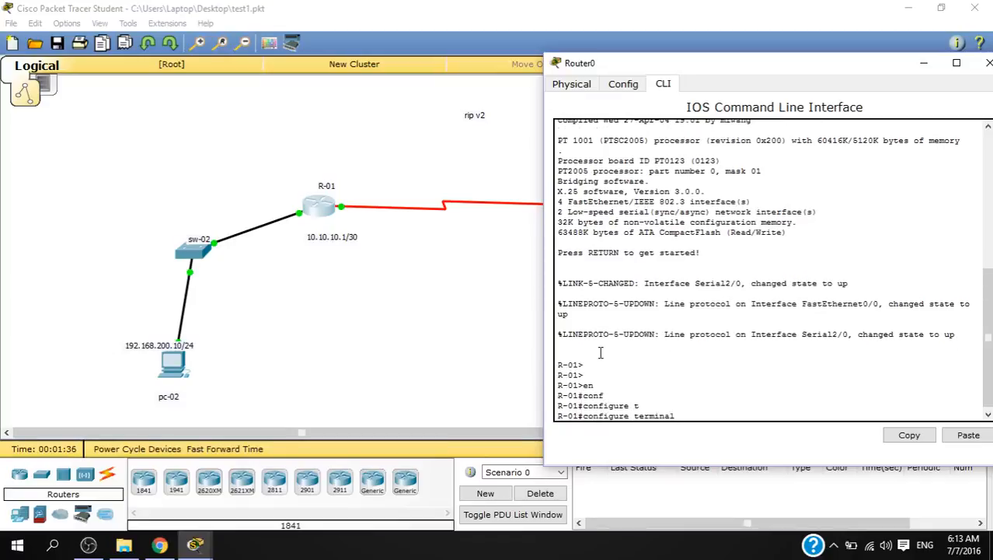
{"action": "key", "text": "Return"}
{"action": "key", "text": "Return"}
{"action": "key", "text": "Return"}
{"action": "key", "text": "Return"}
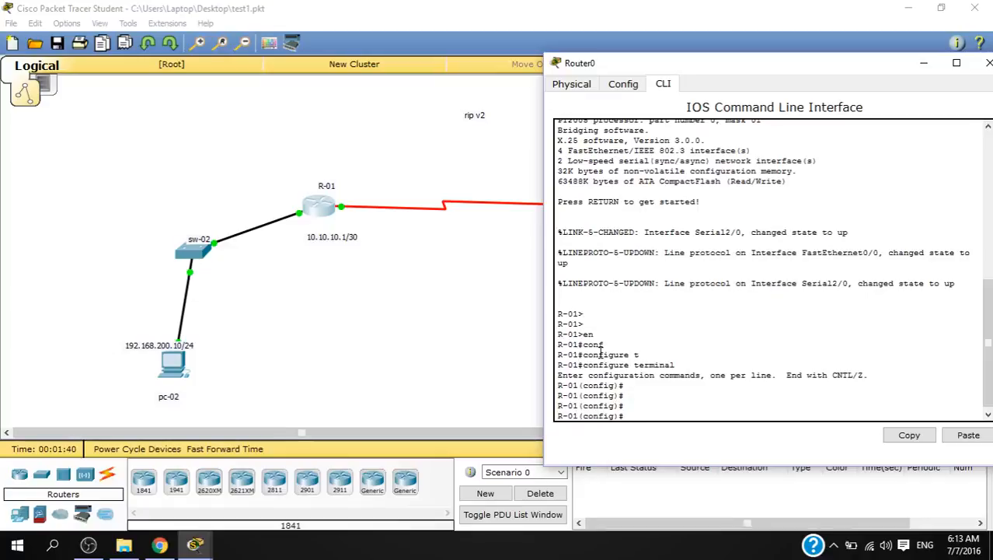
Enter RIP routing configuration on R-01 with the command router rip
{"action": "type", "text": "ot"}
{"action": "key", "text": "Tab"}
{"action": "key", "text": "BackSpace"}
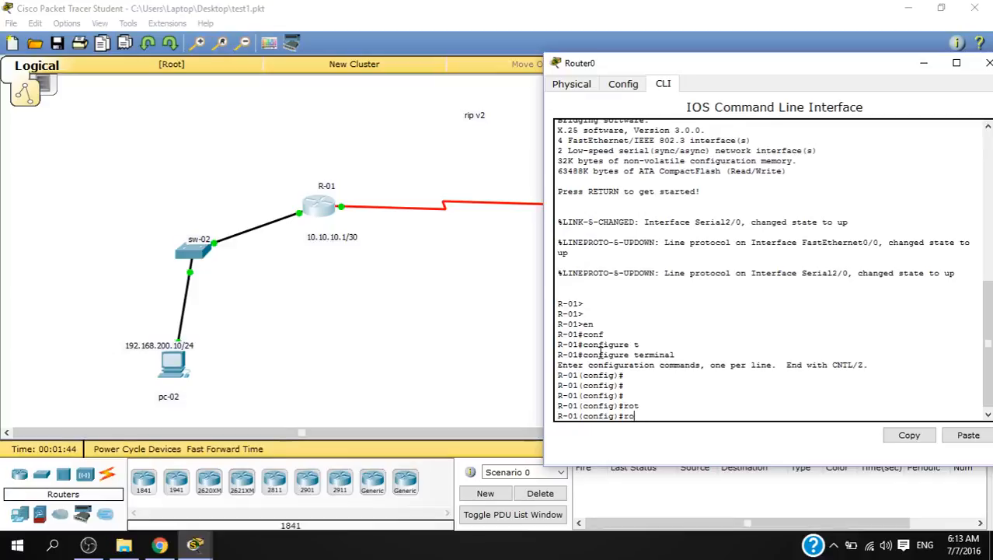
{"action": "type", "text": "u"}
{"action": "key", "text": "Tab"}
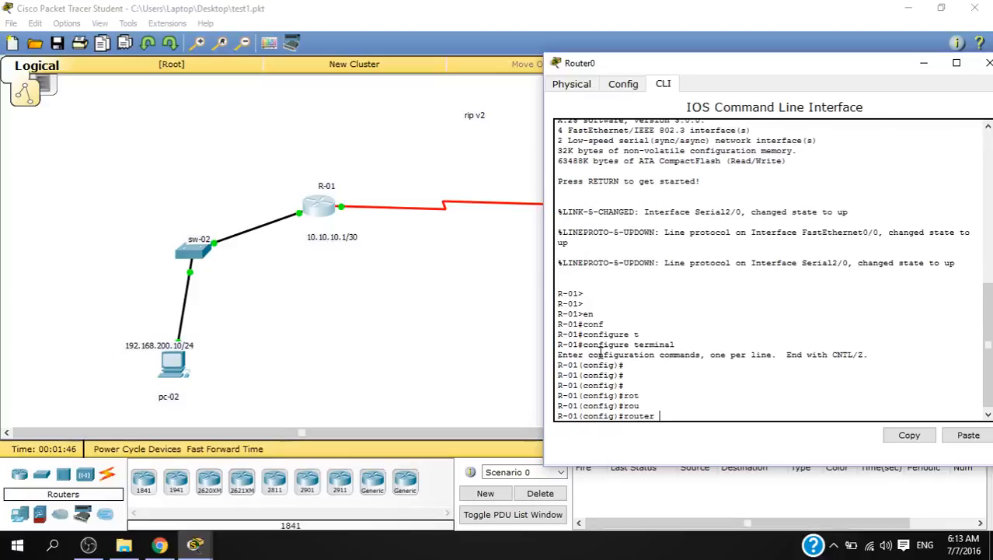
{"action": "type", "text": "rip"}
{"action": "key", "text": "Return"}
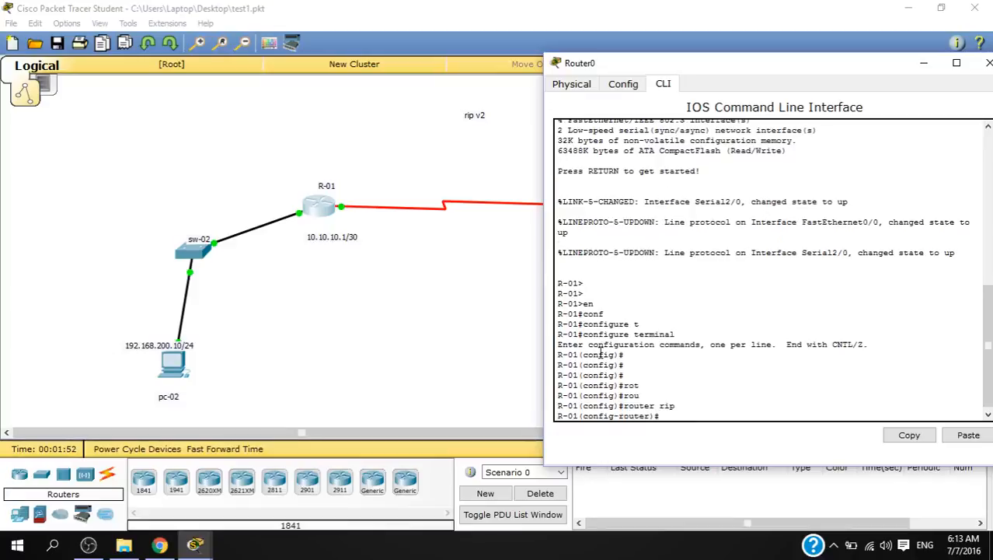
Set the RIP version on R-01 to 2
{"action": "type", "text": "ver"}
{"action": "key", "text": "Tab"}
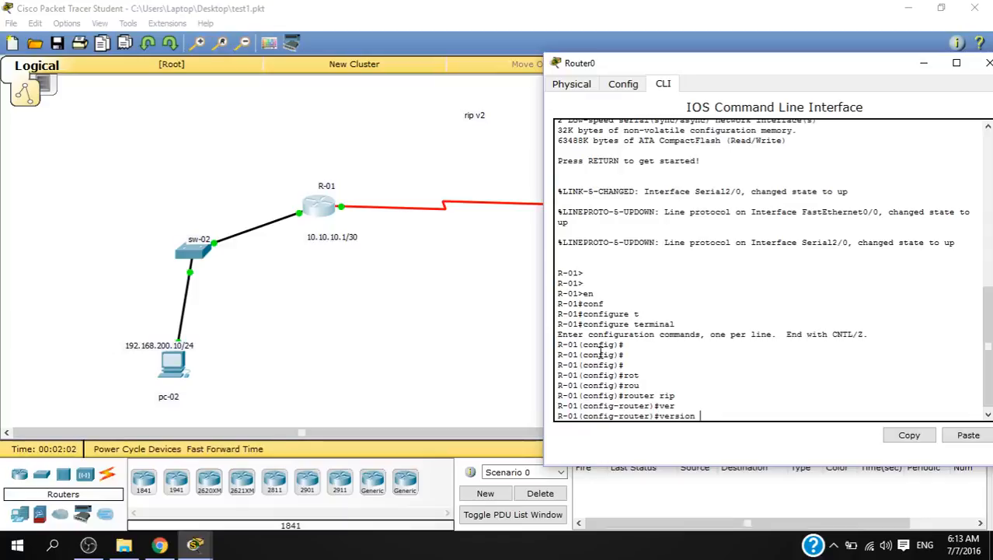
{"action": "type", "text": "2"}
{"action": "key", "text": "Return"}
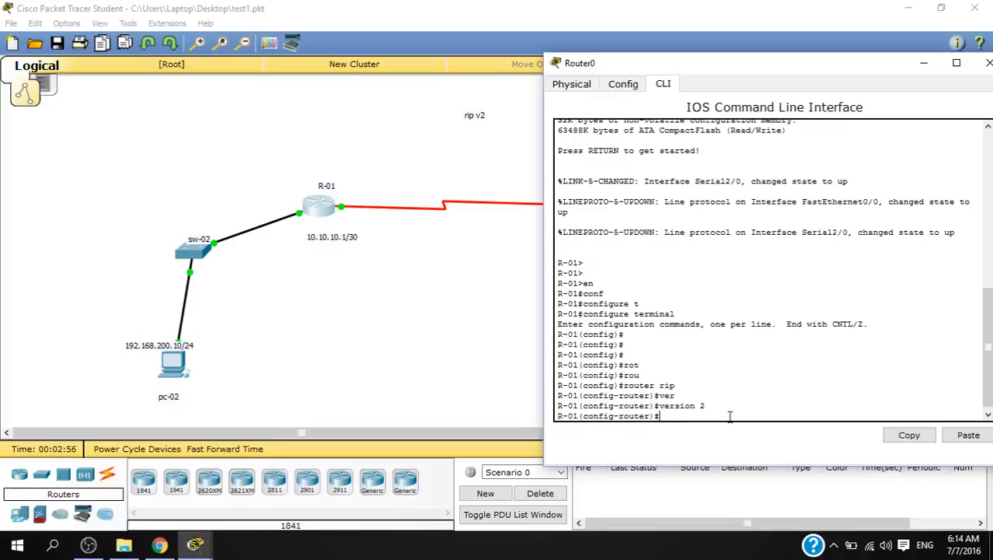
Try to advertise the serial link network on R-01 with the command network 10.10.10.0 0.0.0.3
{"action": "type", "text": "10.10.10.0"}
{"action": "left_click_drag", "start_coordinate": [721, 64], "coordinate": [793, 248]}
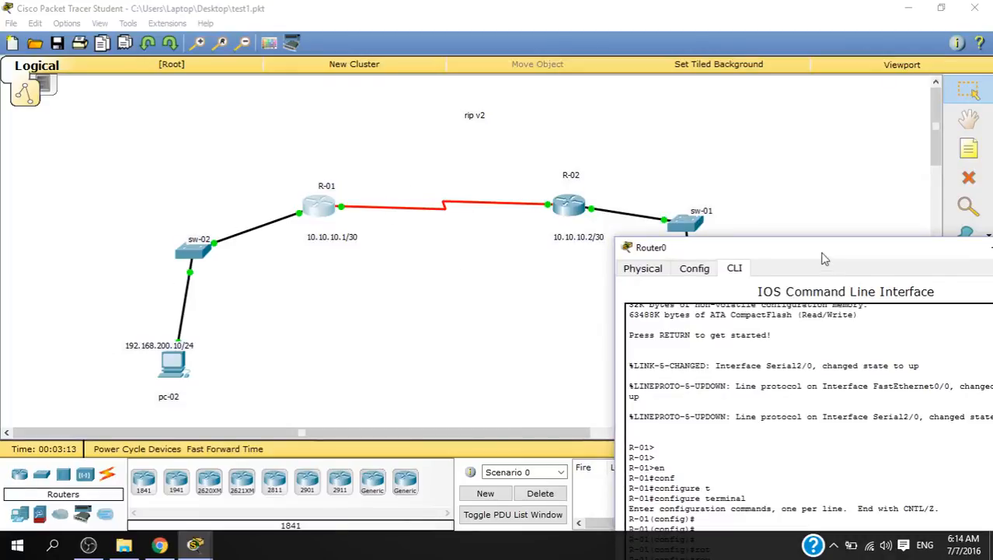
{"action": "left_click_drag", "start_coordinate": [823, 259], "coordinate": [645, 84]}
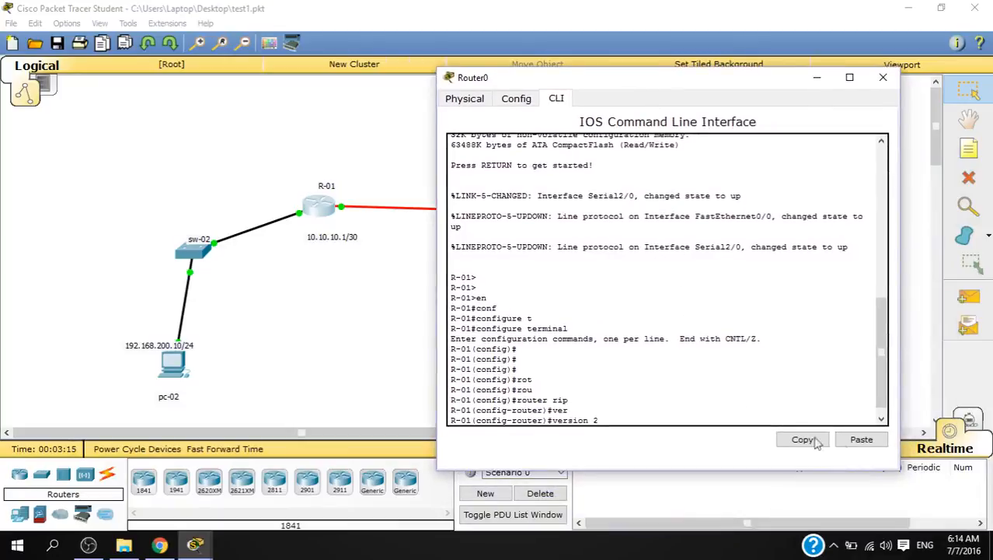
{"action": "left_click_drag", "start_coordinate": [883, 339], "coordinate": [884, 365]}
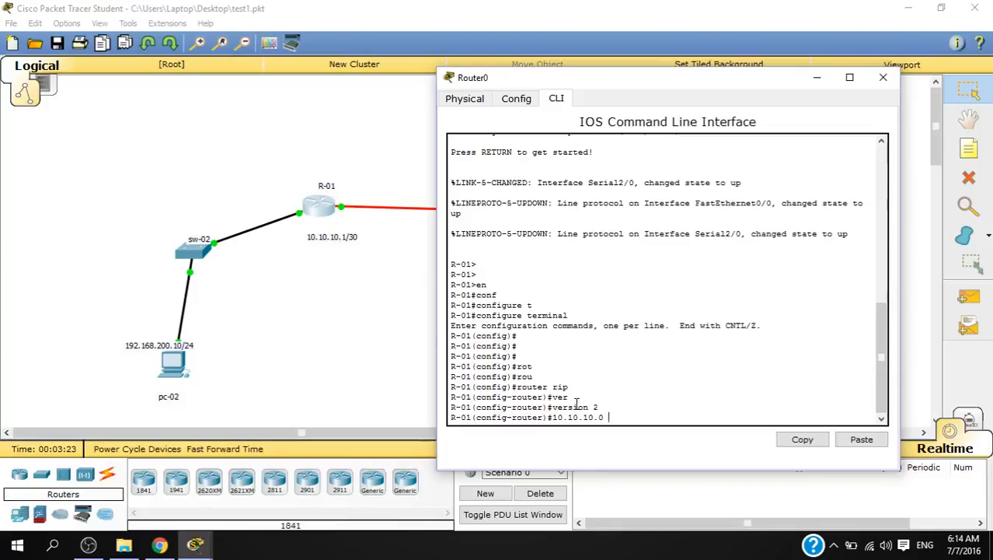
{"action": "type", "text": "0.0.0."}
{"action": "type", "text": "3"}
{"action": "key", "text": "Left"}
{"action": "key", "text": "Left"}
{"action": "key", "text": "Left"}
{"action": "key", "text": "Left"}
{"action": "key", "text": "Left"}
{"action": "key", "text": "Left"}
{"action": "key", "text": "Left"}
{"action": "type", "text": "net"}
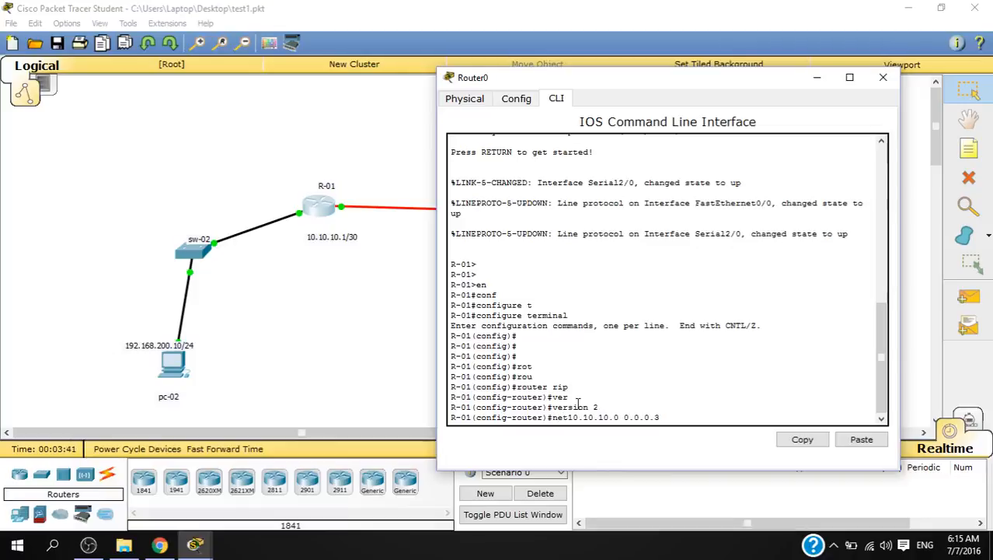
{"action": "type", "text": "work"}
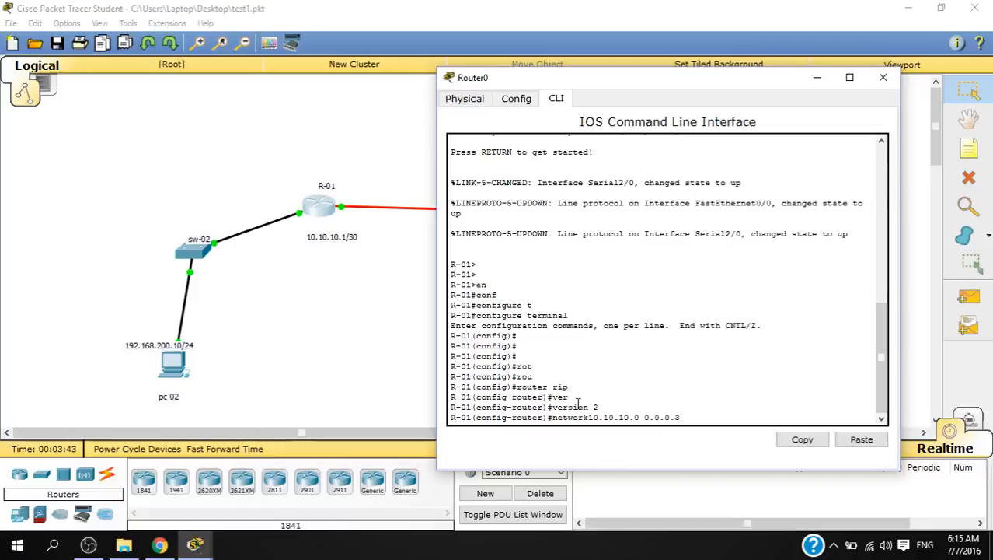
{"action": "key", "text": "Return"}
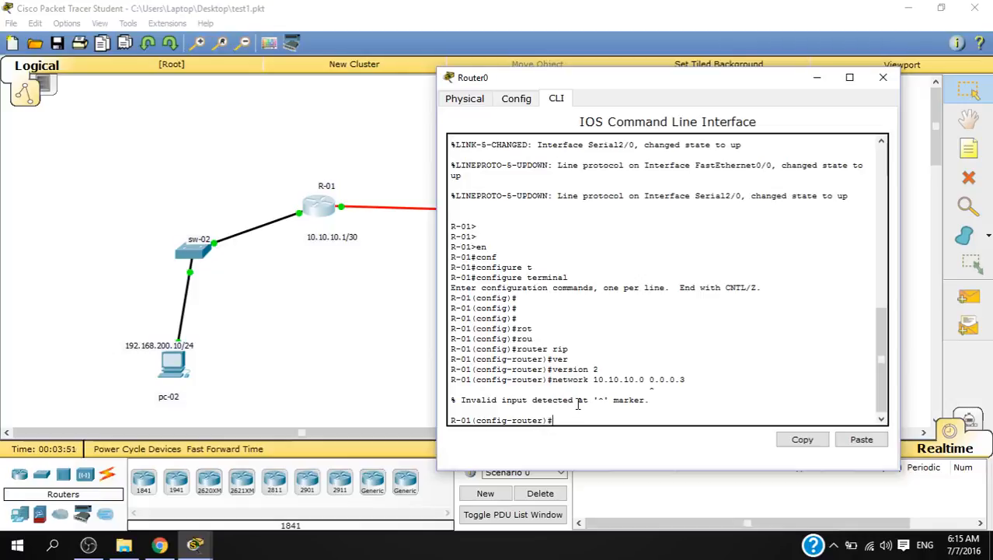
{"action": "key", "text": "Up"}
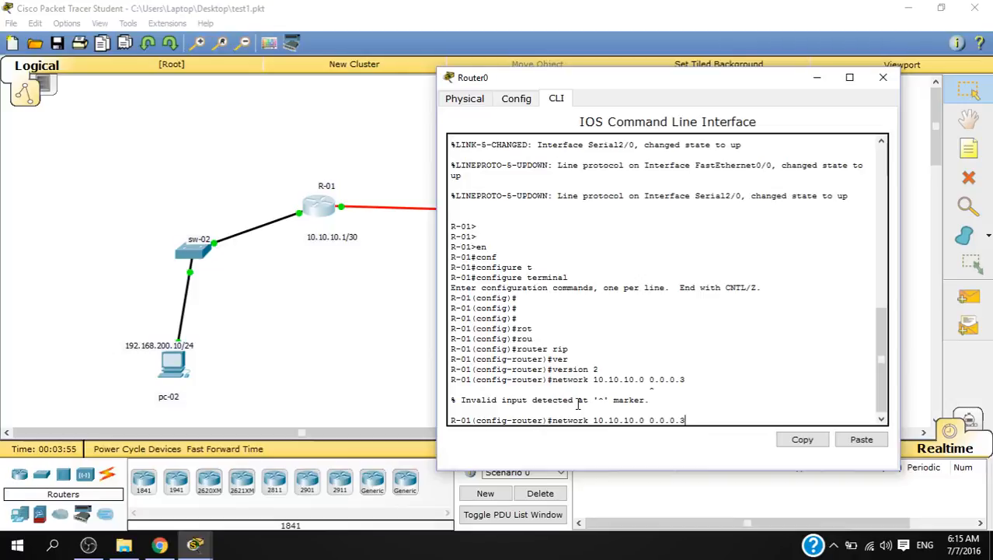
{"action": "key", "text": "Return"}
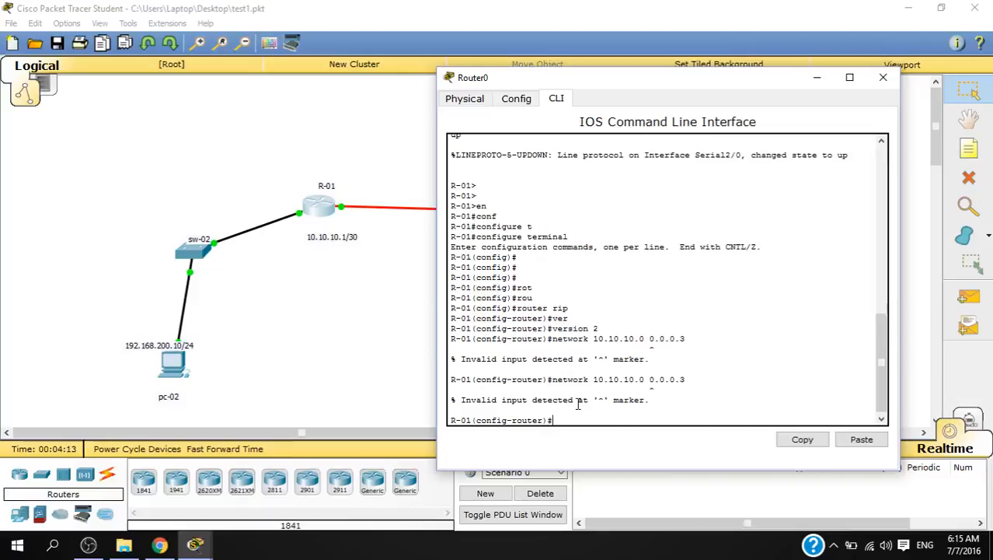
Try to advertise R-01's LAN with the command network 192.168.200.0 0.0.0.255
{"action": "key", "text": "Up"}
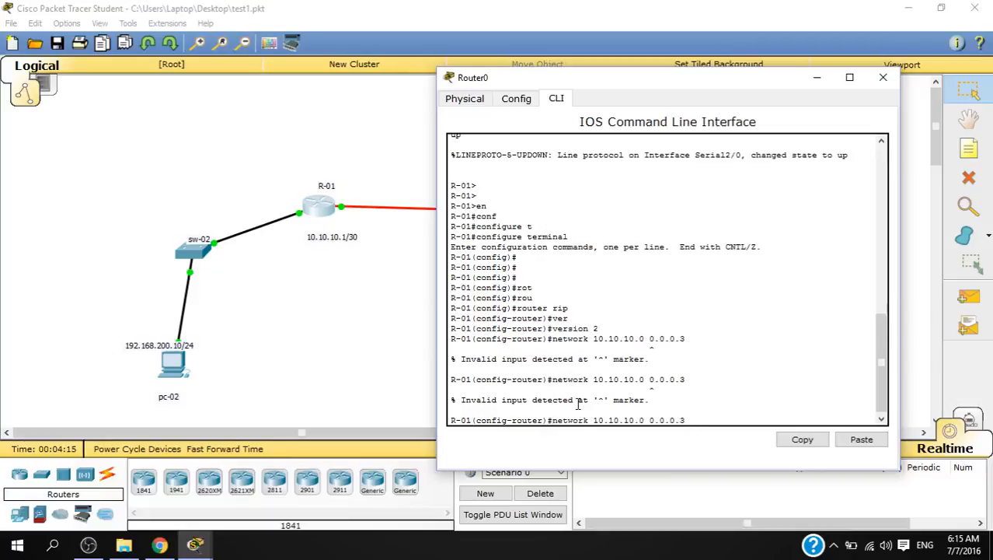
{"action": "key", "text": "BackSpace"}
{"action": "key", "text": "BackSpace"}
{"action": "key", "text": "BackSpace"}
{"action": "key", "text": "BackSpace"}
{"action": "key", "text": "BackSpace"}
{"action": "key", "text": "BackSpace"}
{"action": "key", "text": "BackSpace"}
{"action": "key", "text": "BackSpace"}
{"action": "key", "text": "BackSpace"}
{"action": "key", "text": "BackSpace"}
{"action": "key", "text": "BackSpace"}
{"action": "key", "text": "BackSpace"}
{"action": "key", "text": "BackSpace"}
{"action": "key", "text": "BackSpace"}
{"action": "key", "text": "BackSpace"}
{"action": "key", "text": "BackSpace"}
{"action": "key", "text": "BackSpace"}
{"action": "key", "text": "BackSpace"}
{"action": "key", "text": "BackSpace"}
{"action": "key", "text": "BackSpace"}
{"action": "type", "text": "ne"}
{"action": "key", "text": "Tab"}
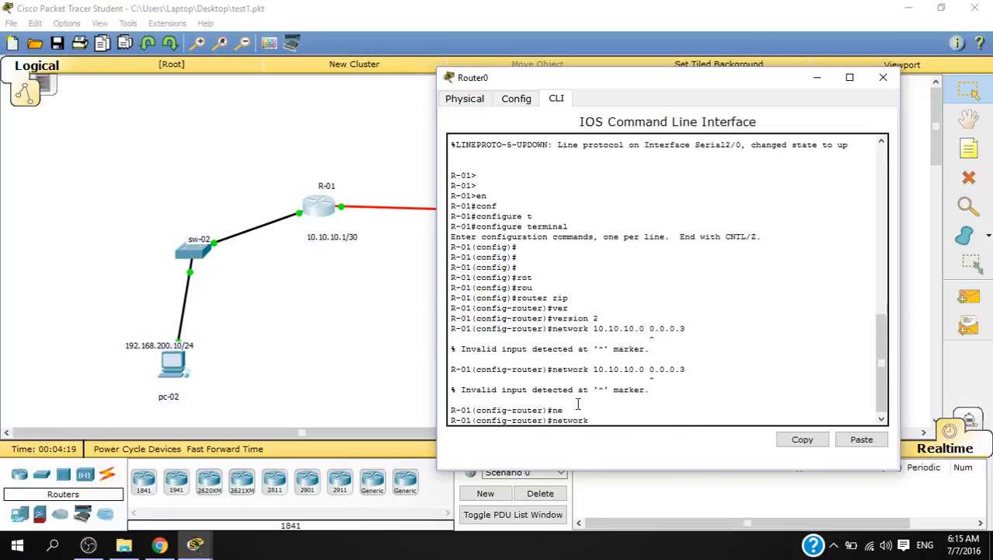
{"action": "type", "text": "192.1"}
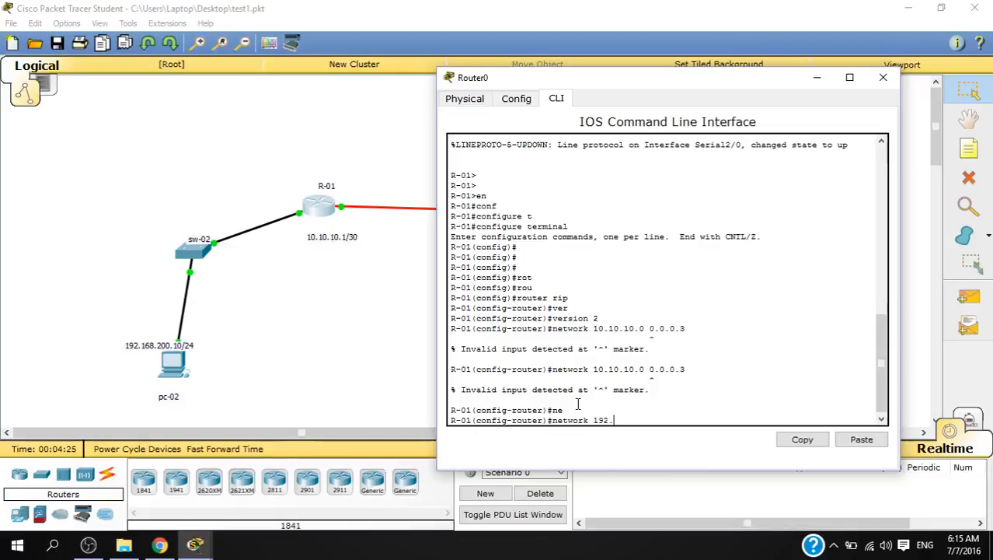
{"action": "type", "text": "68.200.0 0.0.0"}
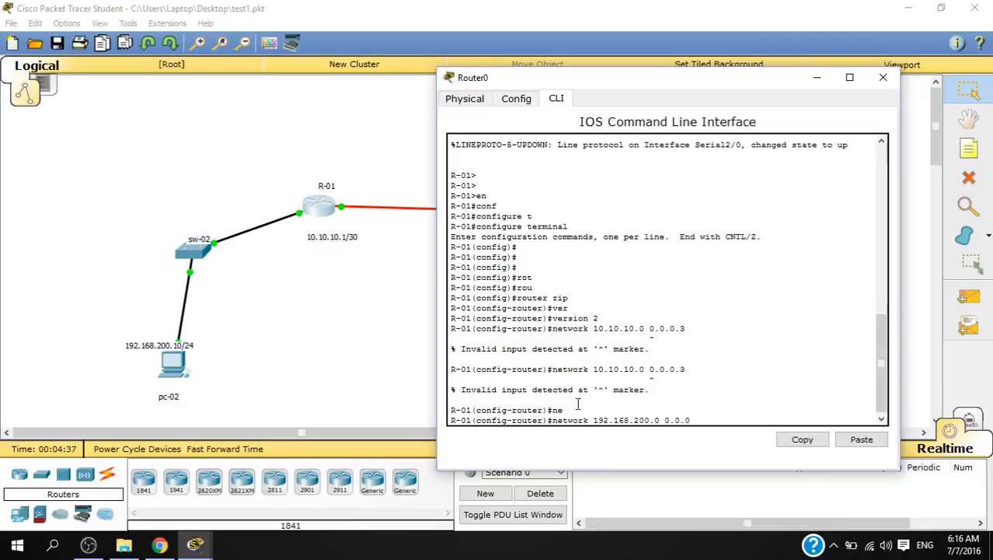
{"action": "type", "text": ".255"}
{"action": "key", "text": "Return"}
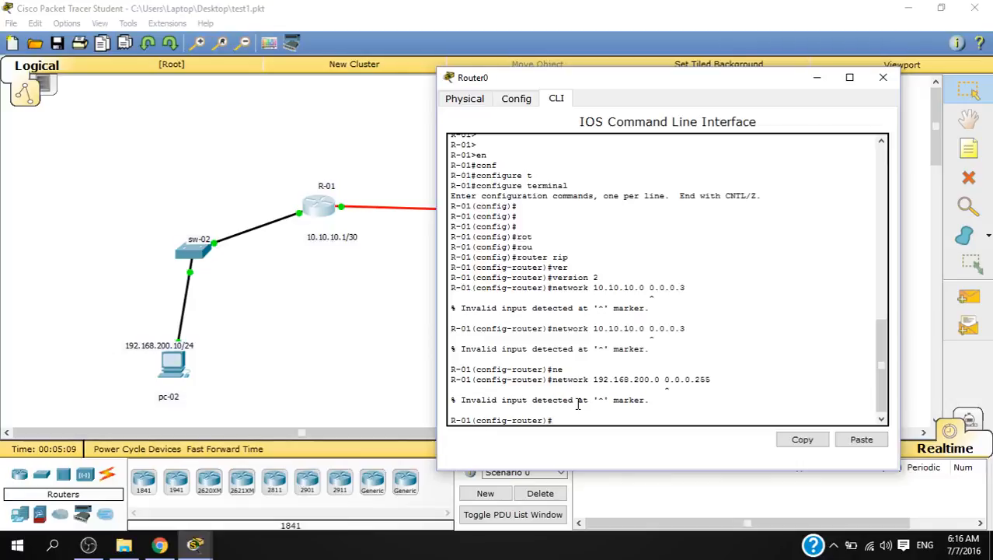
Advertise R-01's LAN in RIP without a wildcard mask, using network 192.168.200.0
{"action": "key", "text": "Up"}
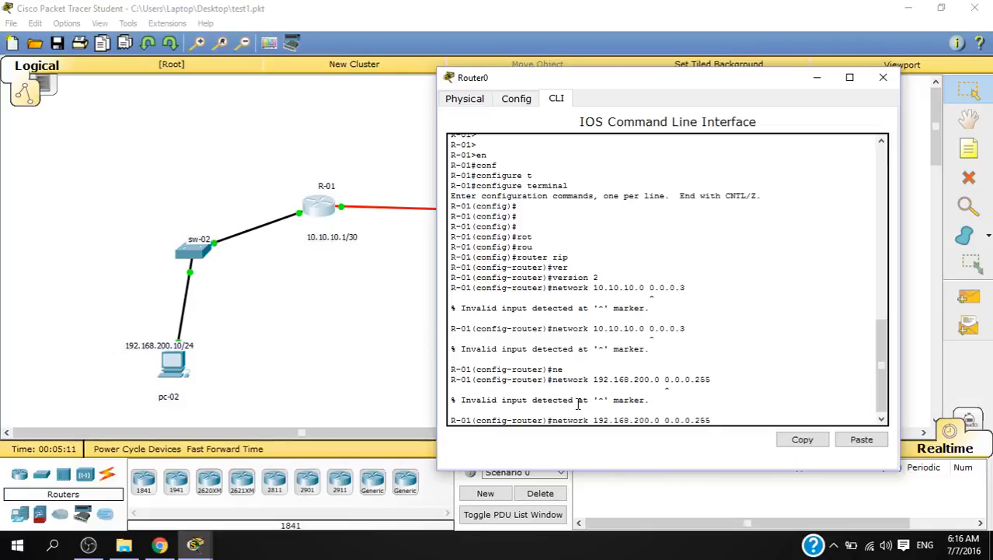
{"action": "key", "text": "BackSpace"}
{"action": "key", "text": "BackSpace"}
{"action": "key", "text": "BackSpace"}
{"action": "key", "text": "BackSpace"}
{"action": "key", "text": "BackSpace"}
{"action": "key", "text": "BackSpace"}
{"action": "key", "text": "BackSpace"}
{"action": "key", "text": "BackSpace"}
{"action": "key", "text": "BackSpace"}
{"action": "key", "text": "BackSpace"}
{"action": "key", "text": "Return"}
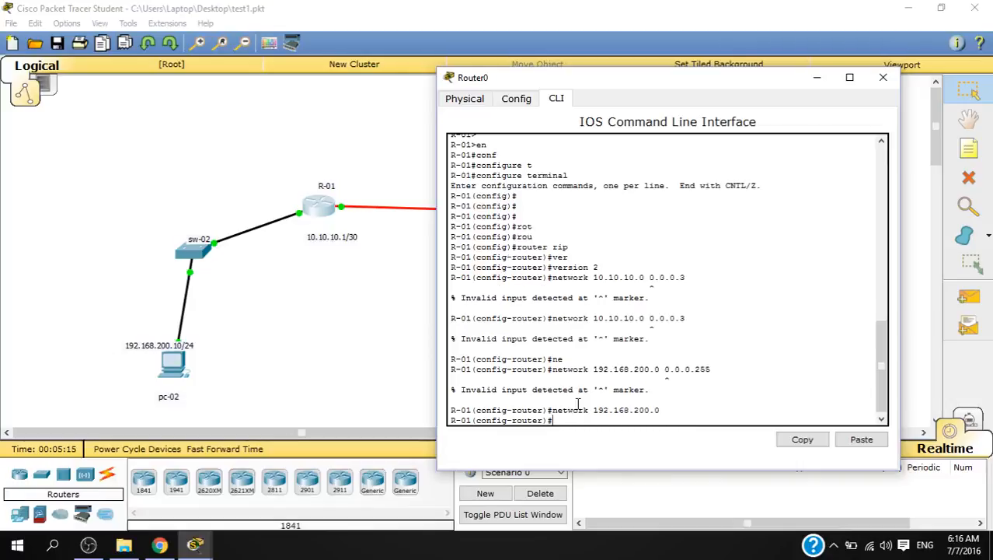
Advertise the serial link network in RIP on R-01 without a wildcard mask, using network 10.10.10.0
{"action": "key", "text": "Up"}
{"action": "key", "text": "Up"}
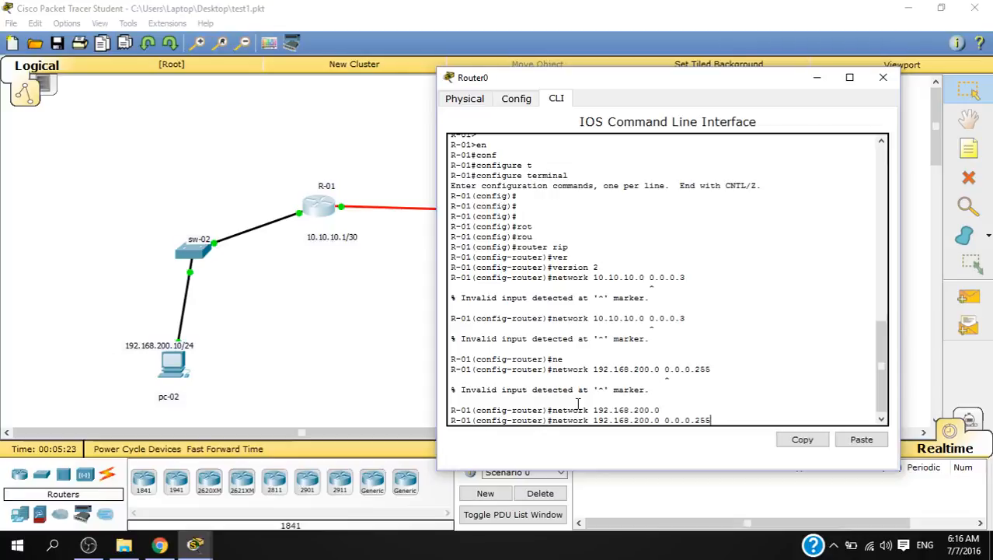
{"action": "key", "text": "BackSpace"}
{"action": "key", "text": "BackSpace"}
{"action": "key", "text": "BackSpace"}
{"action": "key", "text": "BackSpace"}
{"action": "key", "text": "BackSpace"}
{"action": "key", "text": "BackSpace"}
{"action": "key", "text": "BackSpace"}
{"action": "key", "text": "BackSpace"}
{"action": "key", "text": "BackSpace"}
{"action": "key", "text": "BackSpace"}
{"action": "key", "text": "BackSpace"}
{"action": "key", "text": "BackSpace"}
{"action": "key", "text": "BackSpace"}
{"action": "key", "text": "BackSpace"}
{"action": "key", "text": "BackSpace"}
{"action": "key", "text": "BackSpace"}
{"action": "key", "text": "BackSpace"}
{"action": "key", "text": "BackSpace"}
{"action": "key", "text": "BackSpace"}
{"action": "key", "text": "BackSpace"}
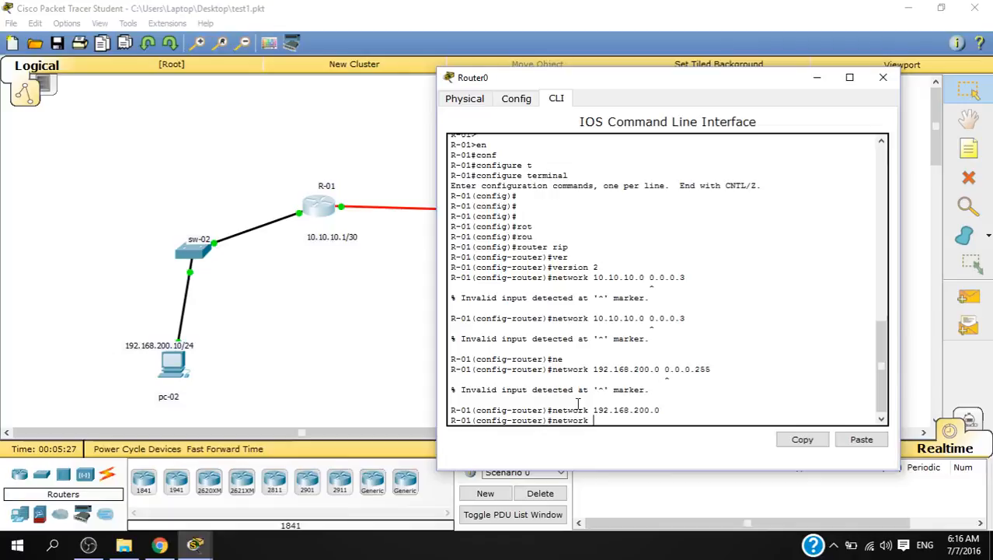
{"action": "type", "text": "10.10.10.0"}
{"action": "key", "text": "Return"}
{"action": "key", "text": "Return"}
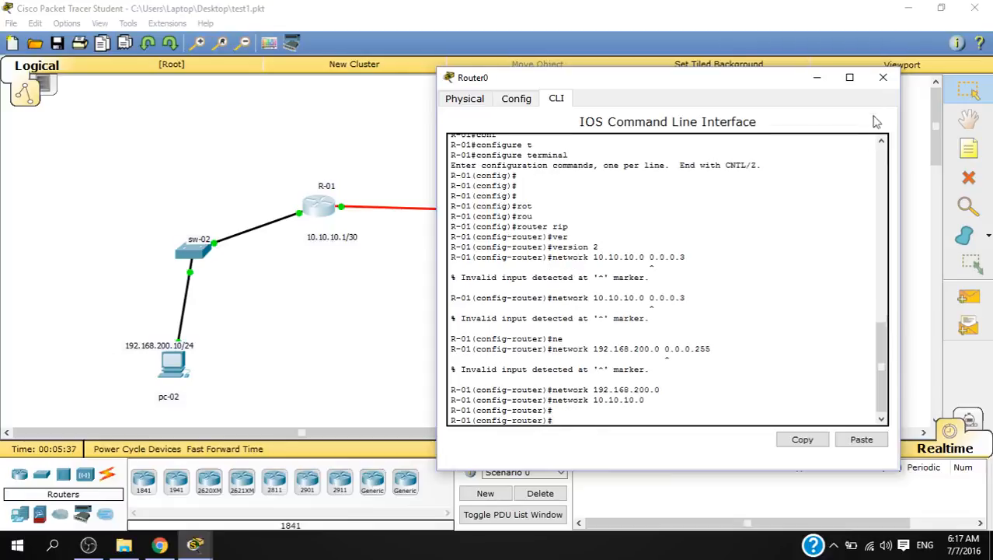
Close R-01's window and bring up the command-line prompt of router R-02
{"action": "left_click", "coordinate": [882, 77]}
{"action": "left_click", "coordinate": [572, 203]}
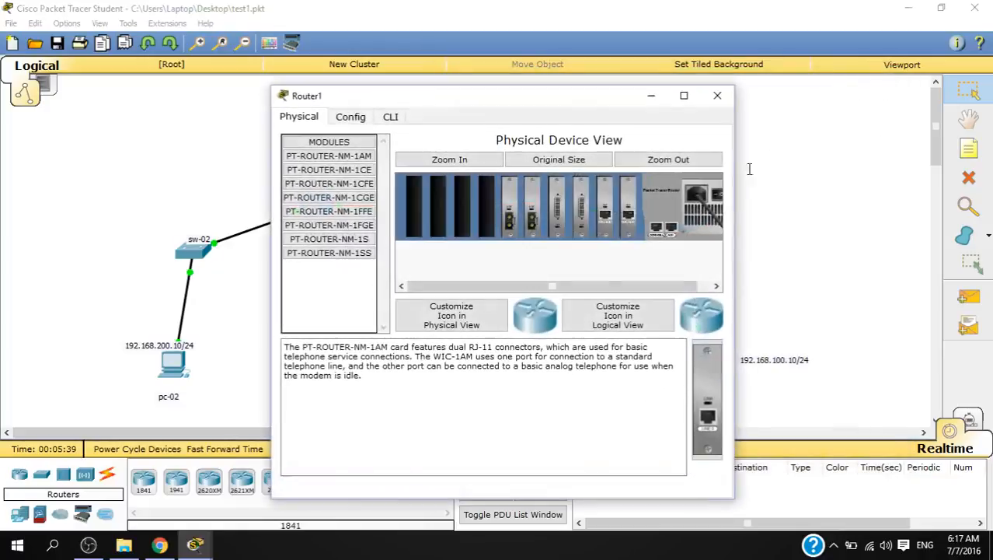
{"action": "left_click_drag", "start_coordinate": [555, 98], "coordinate": [787, 82]}
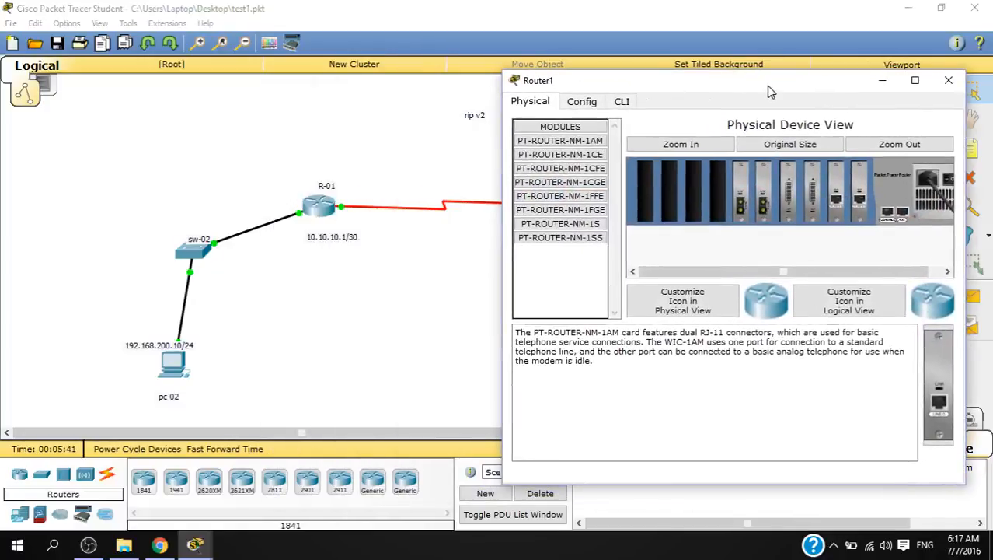
{"action": "left_click", "coordinate": [619, 102]}
{"action": "key", "text": "Return"}
{"action": "key", "text": "Return"}
{"action": "key", "text": "Return"}
{"action": "key", "text": "Return"}
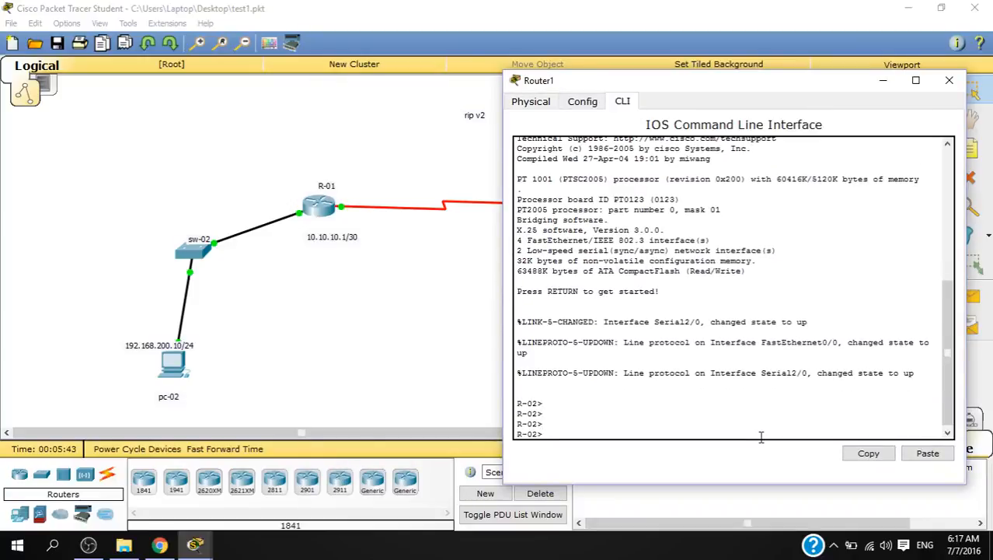
Enter privileged EXEC mode on R-02 and go into global configuration mode with configure terminal
{"action": "type", "text": "en\\"}
{"action": "key", "text": "BackSpace"}
{"action": "key", "text": "Return"}
{"action": "type", "text": "c"}
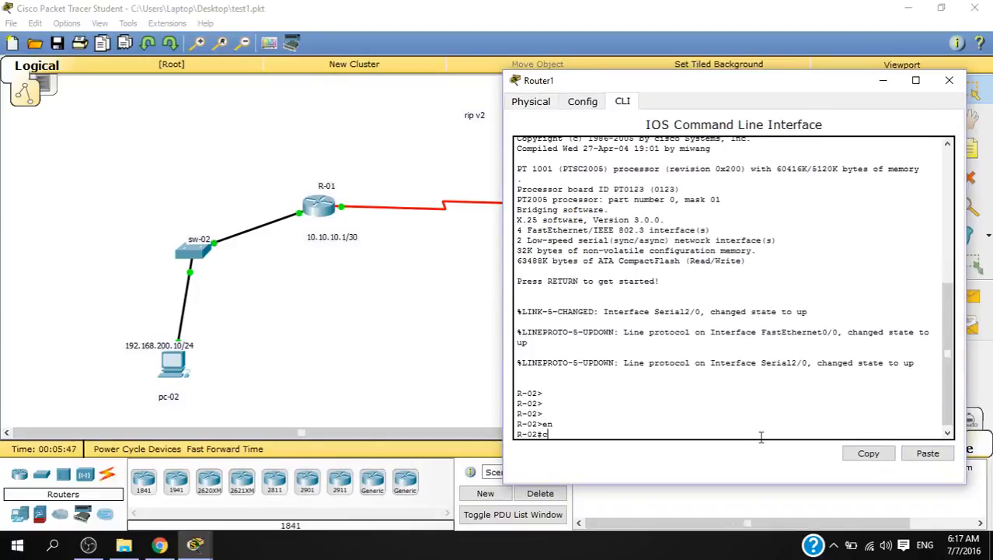
{"action": "type", "text": "om"}
{"action": "key", "text": "BackSpace"}
{"action": "type", "text": "n"}
{"action": "key", "text": "Tab"}
{"action": "type", "text": "f"}
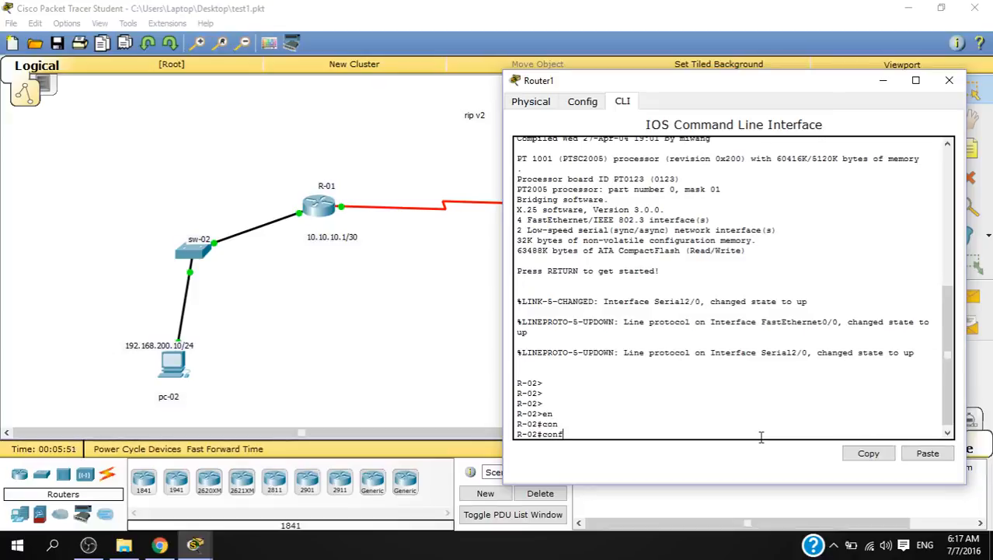
{"action": "key", "text": "Tab"}
{"action": "type", "text": "t"}
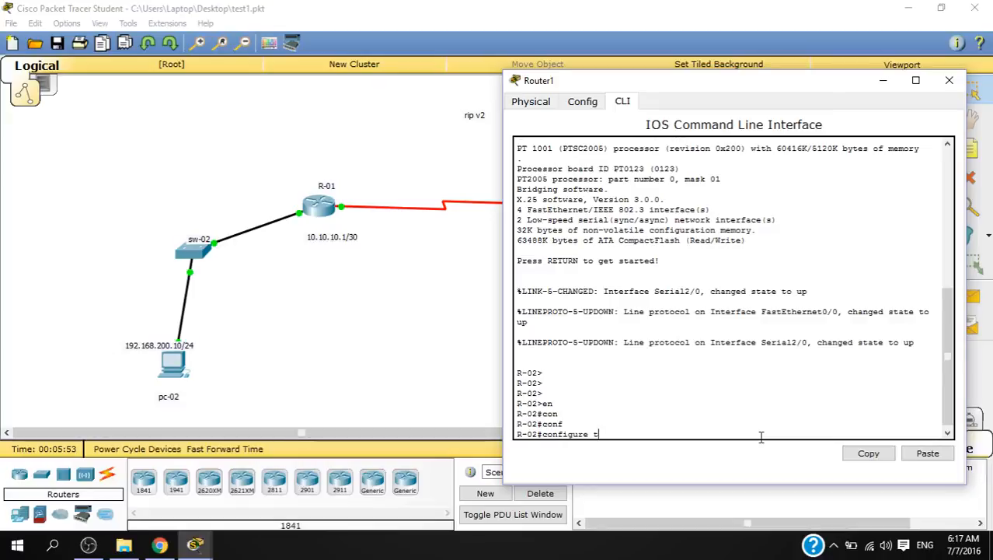
{"action": "key", "text": "Tab"}
{"action": "key", "text": "Return"}
{"action": "key", "text": "Return"}
{"action": "key", "text": "Return"}
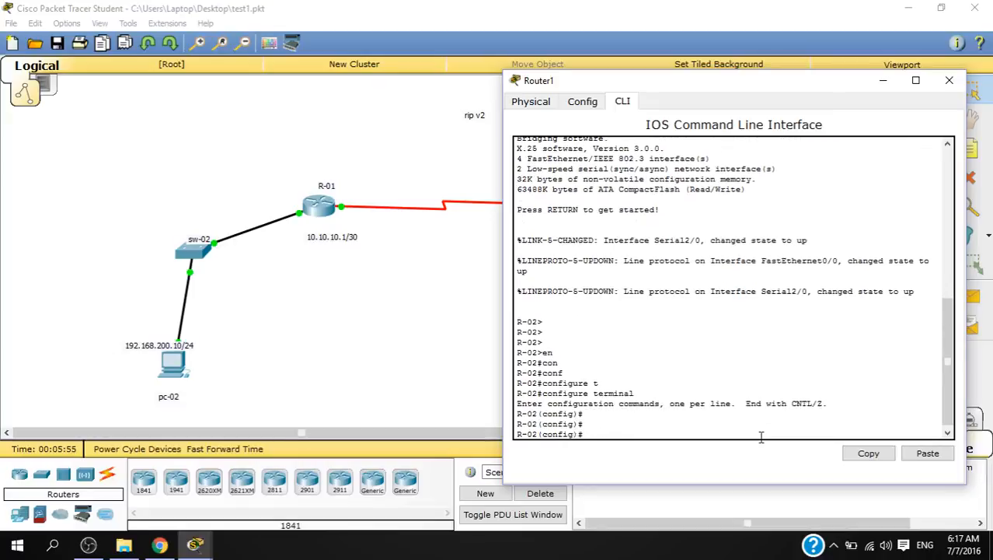
Check the options of the router rip command on R-02 and try to start RIP with router rip 2
{"action": "type", "text": "r"}
{"action": "key", "text": "BackSpace"}
{"action": "key", "text": "BackSpace"}
{"action": "type", "text": "ro"}
{"action": "key", "text": "Tab"}
{"action": "type", "text": "uter "}
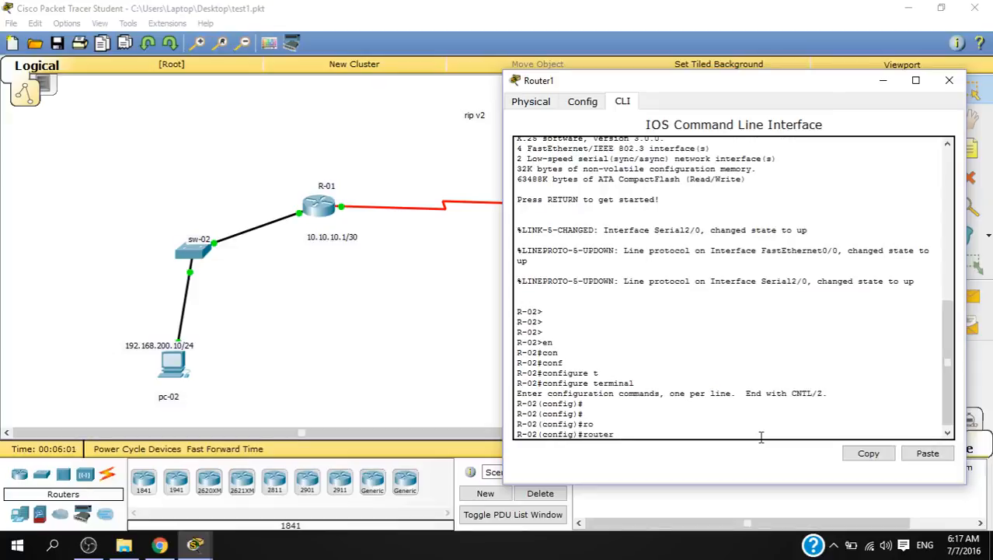
{"action": "type", "text": "rip ?"}
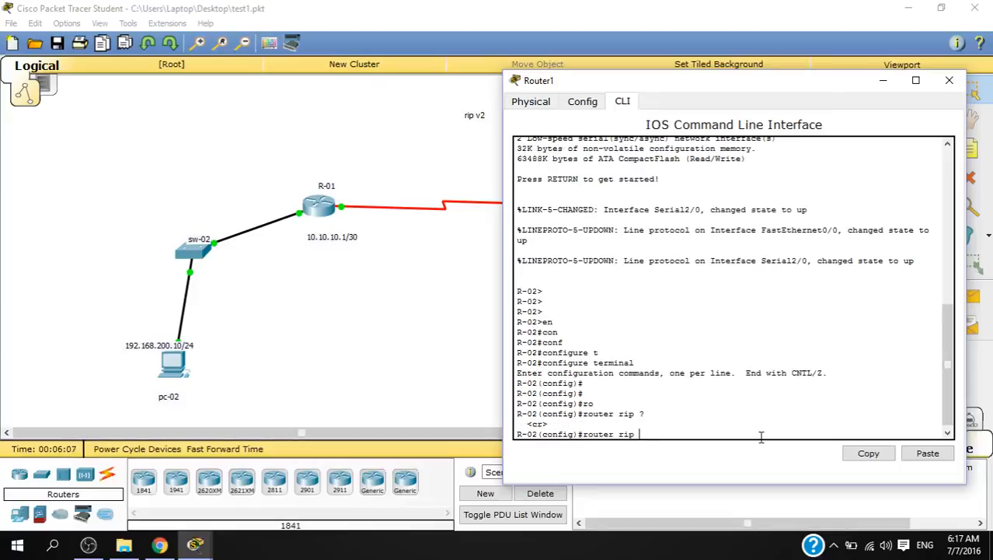
{"action": "type", "text": "2"}
{"action": "key", "text": "Return"}
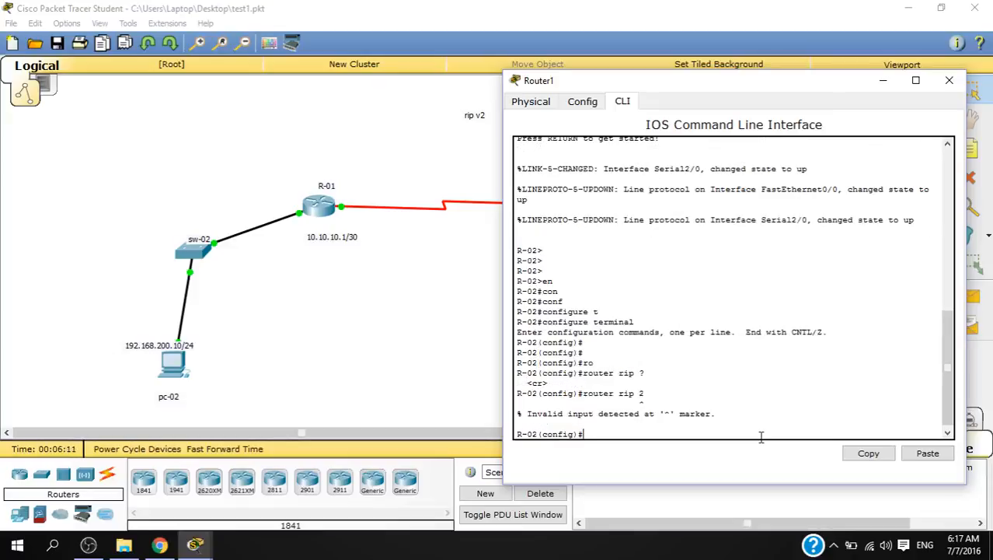
Start the RIP process on R-02 with router rip and set it to version 2
{"action": "key", "text": "Up"}
{"action": "key", "text": "BackSpace"}
{"action": "key", "text": "BackSpace"}
{"action": "key", "text": "Return"}
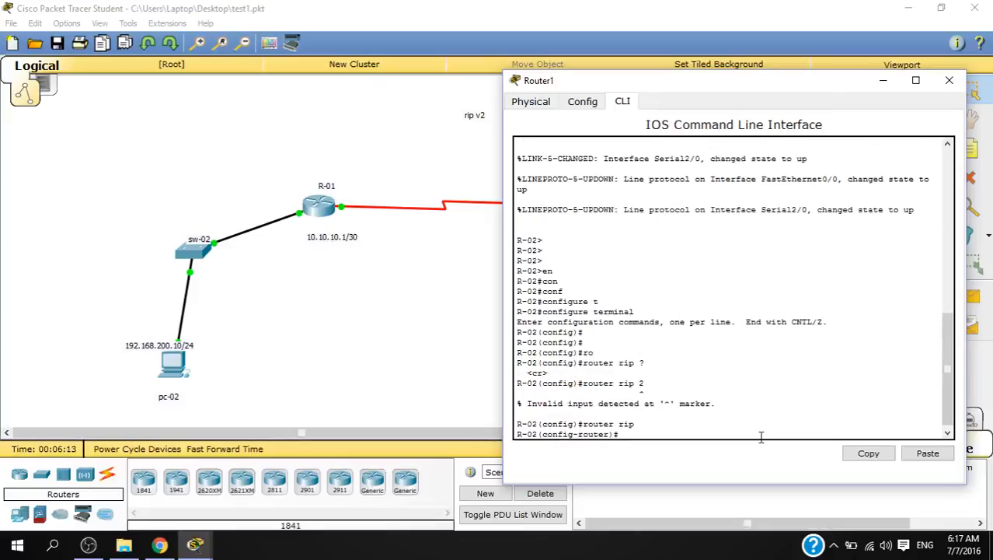
{"action": "type", "text": "v"}
{"action": "key", "text": "Tab"}
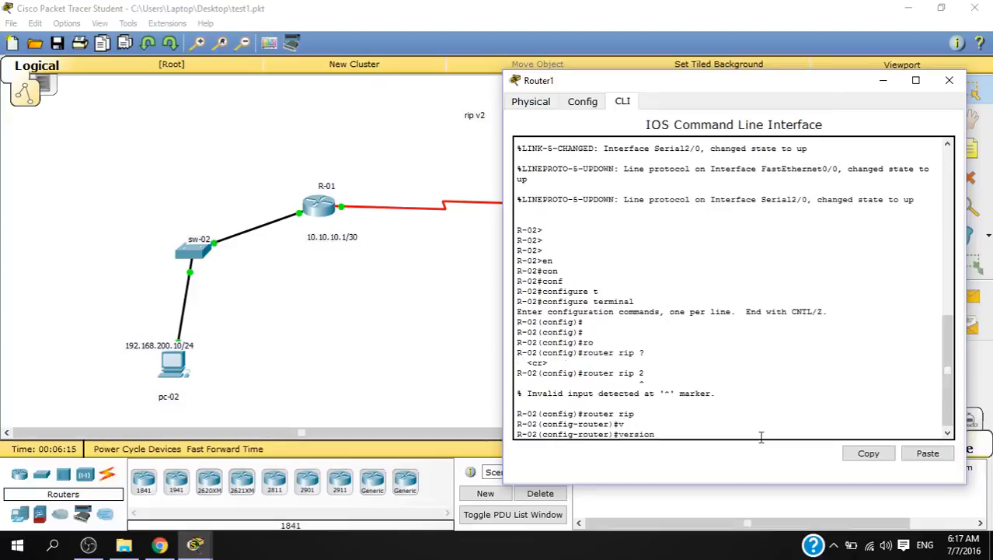
{"action": "type", "text": "2"}
{"action": "key", "text": "Return"}
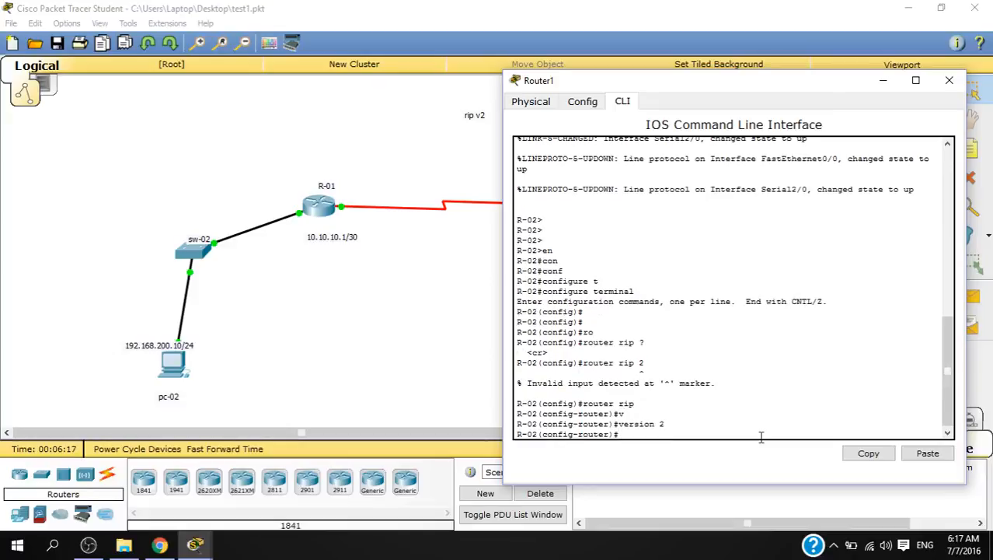
Advertise R-02's LAN in RIP using network 192.168.100.0
{"action": "type", "text": "net"}
{"action": "key", "text": "Tab"}
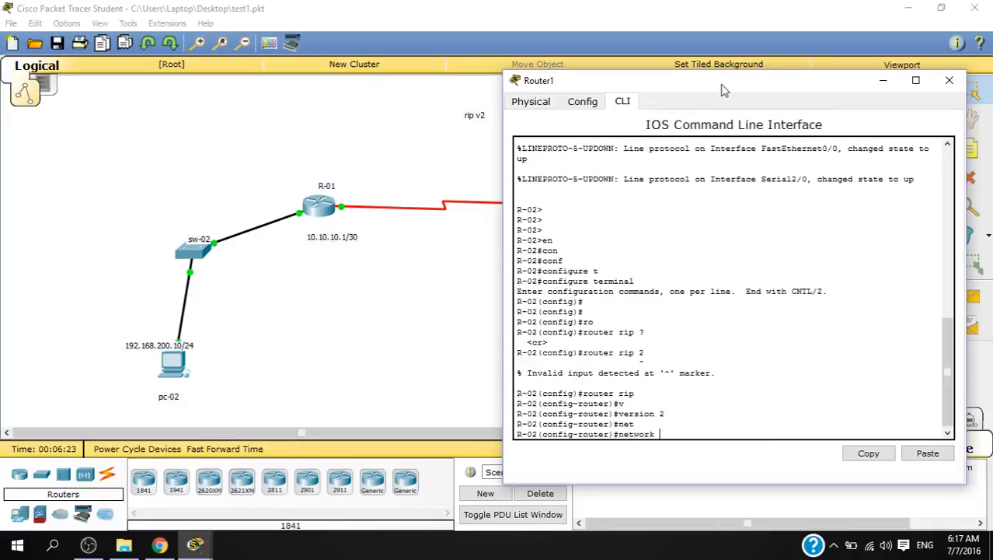
{"action": "left_click_drag", "start_coordinate": [724, 89], "coordinate": [293, 113]}
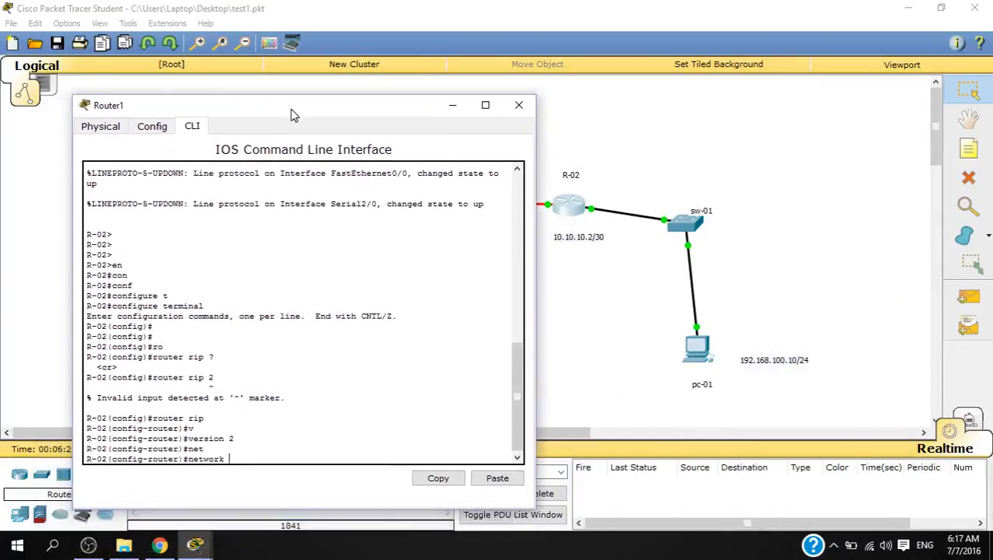
{"action": "type", "text": "192.168.100.0"}
{"action": "key", "text": "Return"}
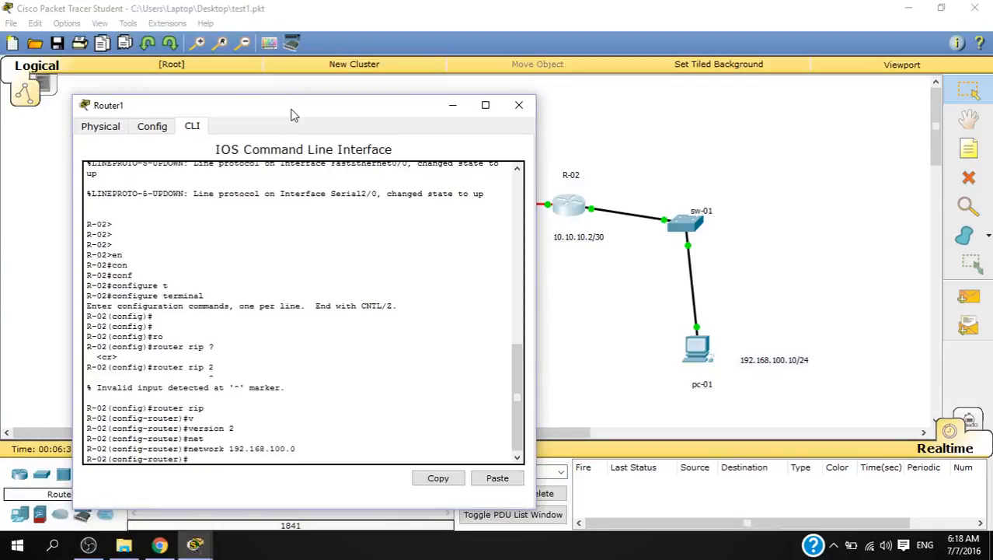
Advertise the serial link network in RIP on R-02 using network 10.10.10.0
{"action": "key", "text": "Up"}
{"action": "key", "text": "BackSpace"}
{"action": "key", "text": "BackSpace"}
{"action": "key", "text": "BackSpace"}
{"action": "key", "text": "BackSpace"}
{"action": "key", "text": "BackSpace"}
{"action": "key", "text": "BackSpace"}
{"action": "key", "text": "BackSpace"}
{"action": "key", "text": "BackSpace"}
{"action": "key", "text": "BackSpace"}
{"action": "key", "text": "BackSpace"}
{"action": "key", "text": "BackSpace"}
{"action": "key", "text": "BackSpace"}
{"action": "type", "text": "0.10.10.0"}
{"action": "key", "text": "Return"}
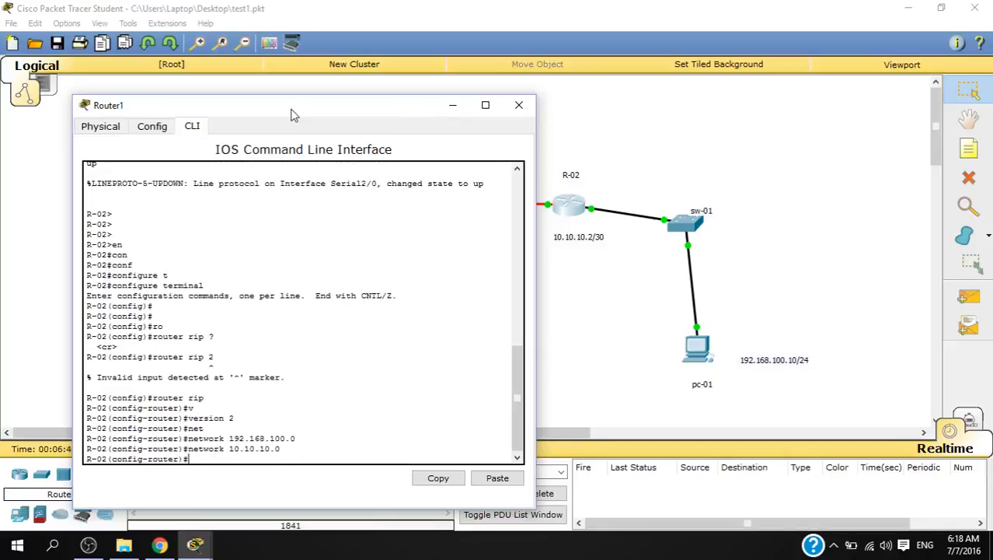
Issue version 2 again in R-02's RIP configuration and close the router's window
{"action": "type", "text": "ver"}
{"action": "key", "text": "Tab"}
{"action": "type", "text": "2"}
{"action": "key", "text": "Return"}
{"action": "key", "text": "Return"}
{"action": "key", "text": "Return"}
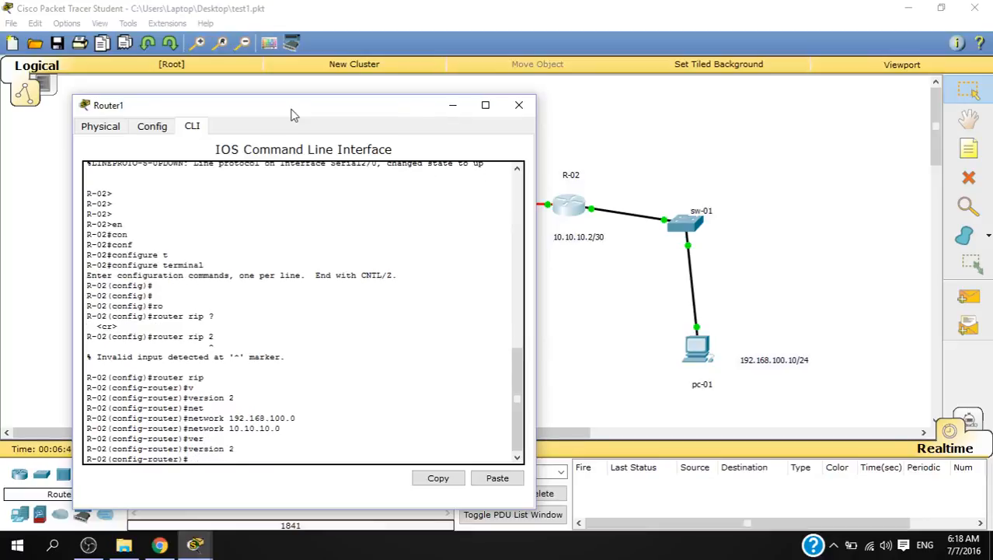
{"action": "left_click", "coordinate": [519, 104]}
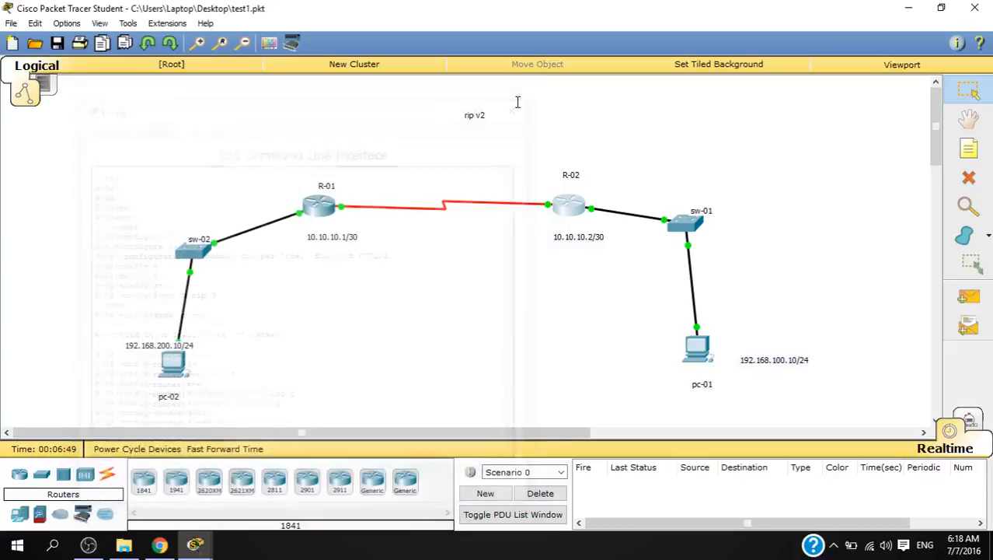
Test connectivity by sending a simple PDU from pc-01 to pc-02 twice
{"action": "left_click", "coordinate": [968, 296]}
{"action": "left_click", "coordinate": [704, 351]}
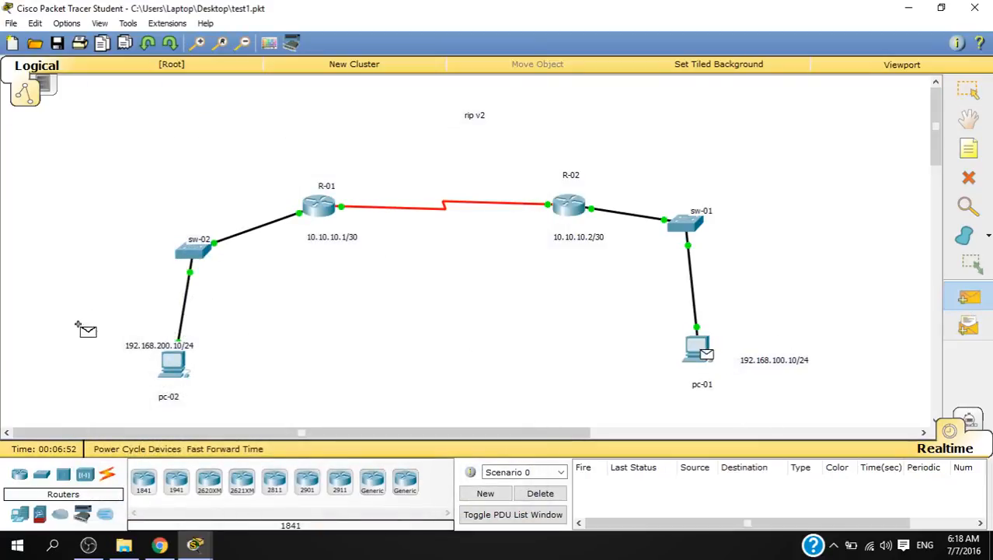
{"action": "left_click", "coordinate": [179, 371]}
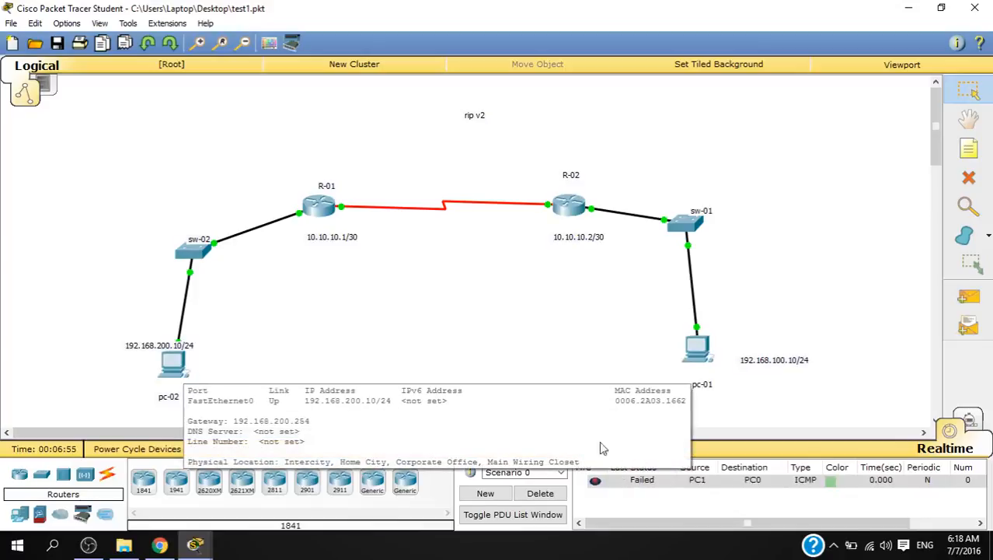
{"action": "left_click", "coordinate": [969, 296]}
{"action": "left_click", "coordinate": [700, 353]}
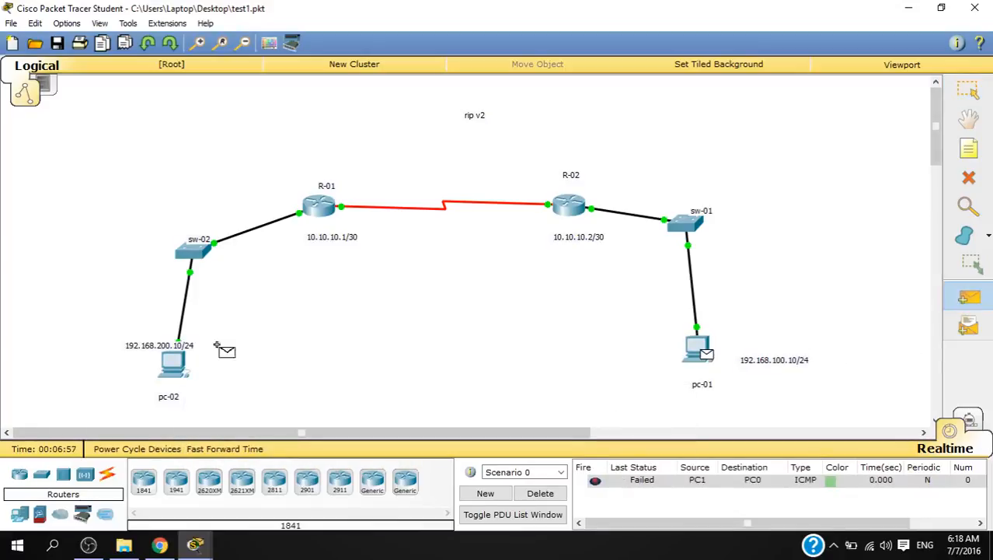
{"action": "left_click", "coordinate": [184, 371]}
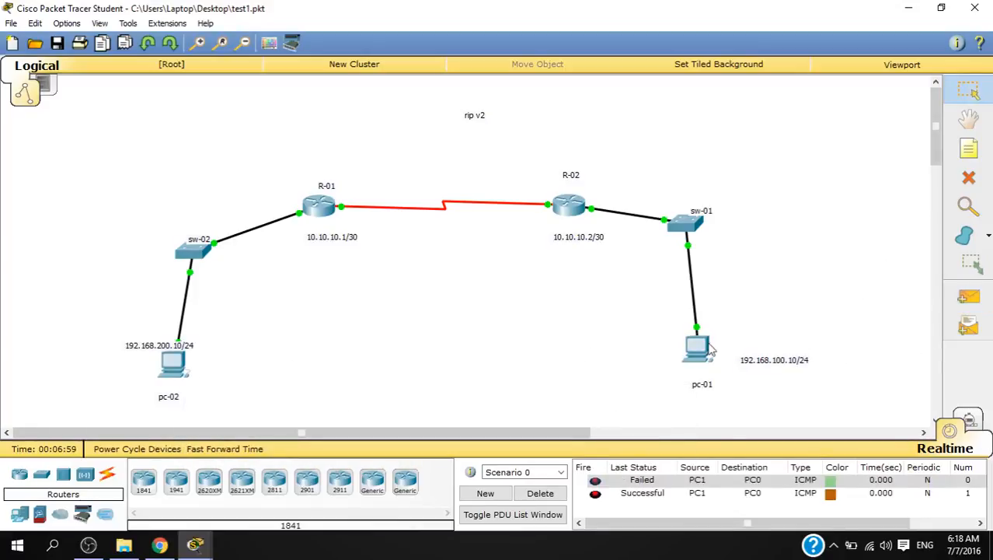
Ping 192.168.200.10 from pc-01's command prompt and close the PC's window
{"action": "left_click", "coordinate": [704, 348]}
{"action": "left_click_drag", "start_coordinate": [579, 98], "coordinate": [938, 97]}
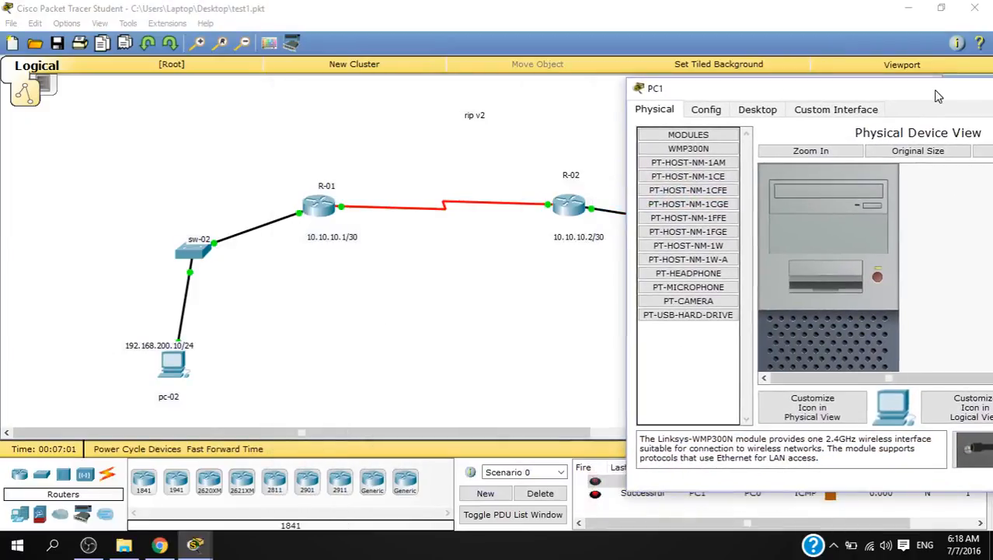
{"action": "left_click", "coordinate": [708, 110]}
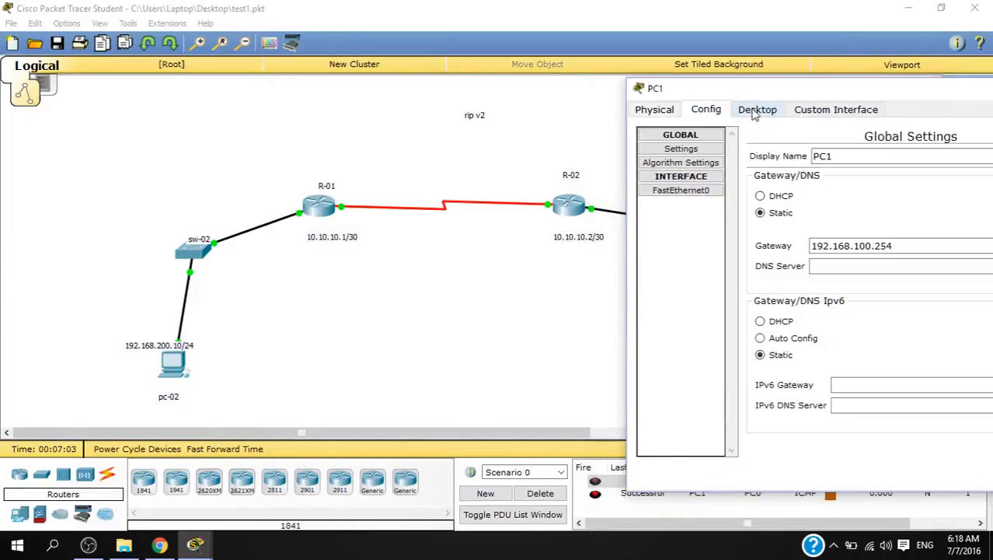
{"action": "left_click", "coordinate": [756, 110]}
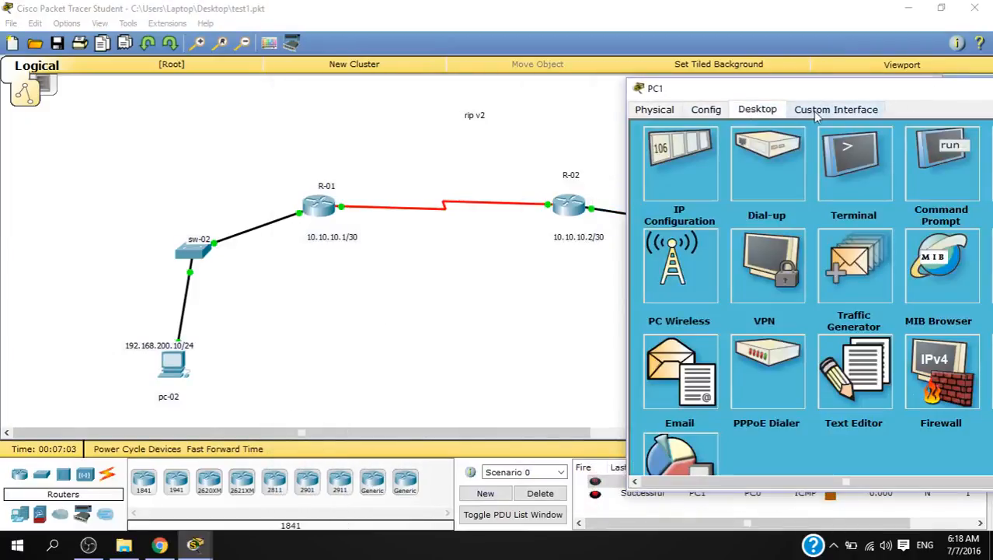
{"action": "left_click", "coordinate": [932, 171]}
{"action": "type", "text": "ping"}
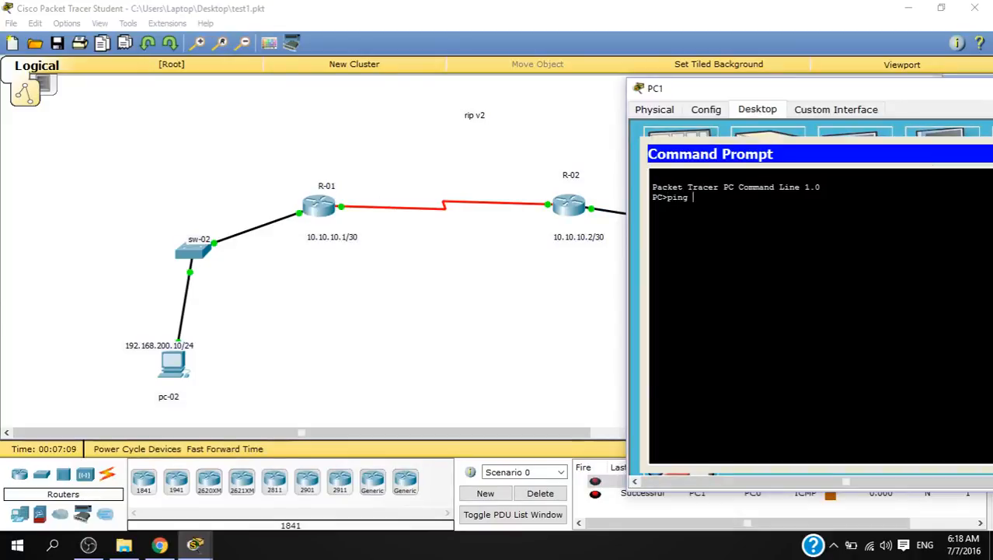
{"action": "type", "text": " 192.168.200."}
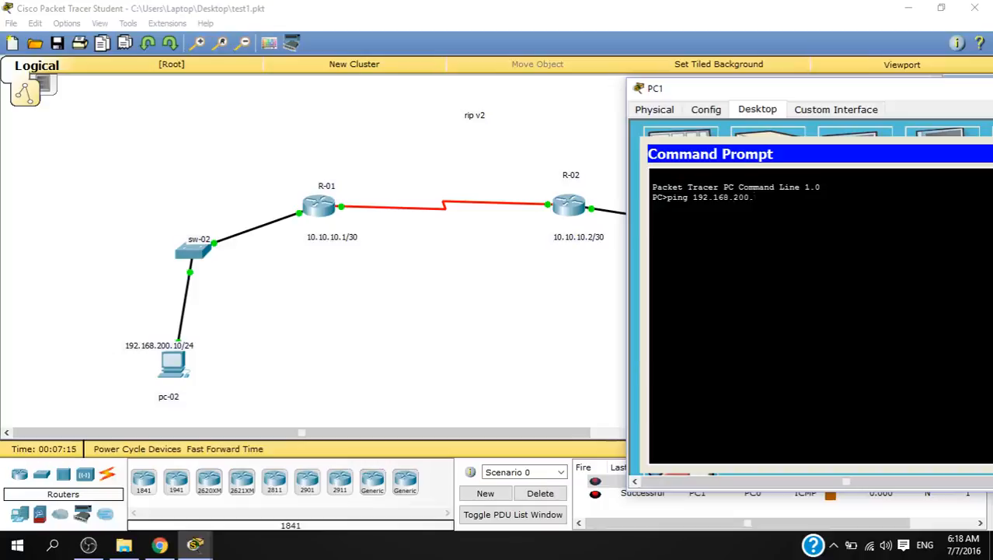
{"action": "type", "text": "10"}
{"action": "key", "text": "Return"}
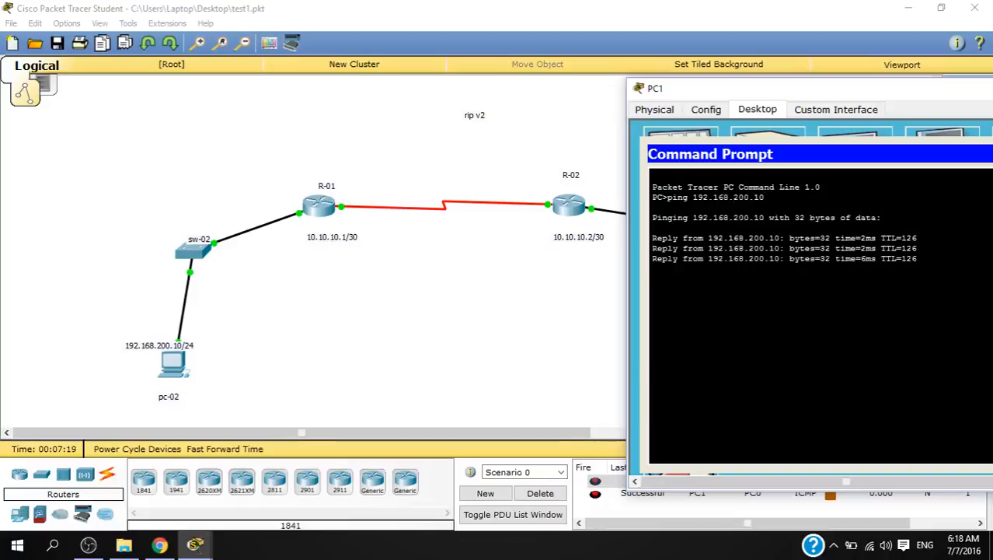
{"action": "left_click_drag", "start_coordinate": [937, 90], "coordinate": [657, 96]}
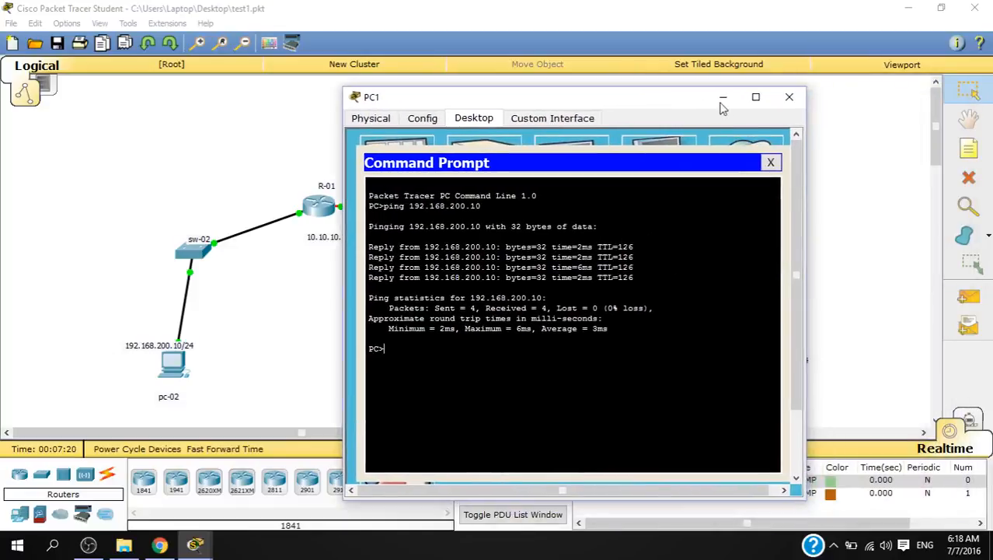
{"action": "left_click", "coordinate": [790, 96]}
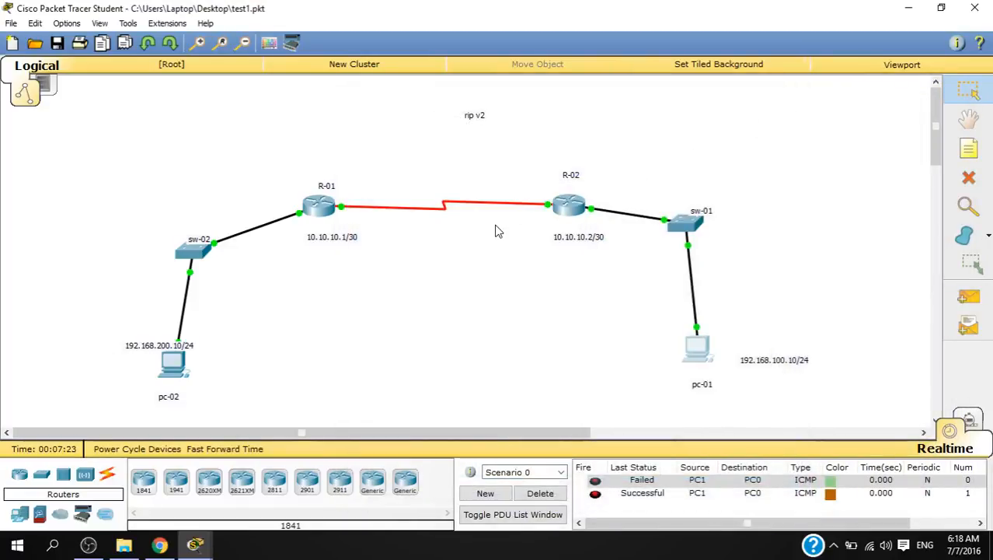
{"action": "left_click", "coordinate": [89, 547]}
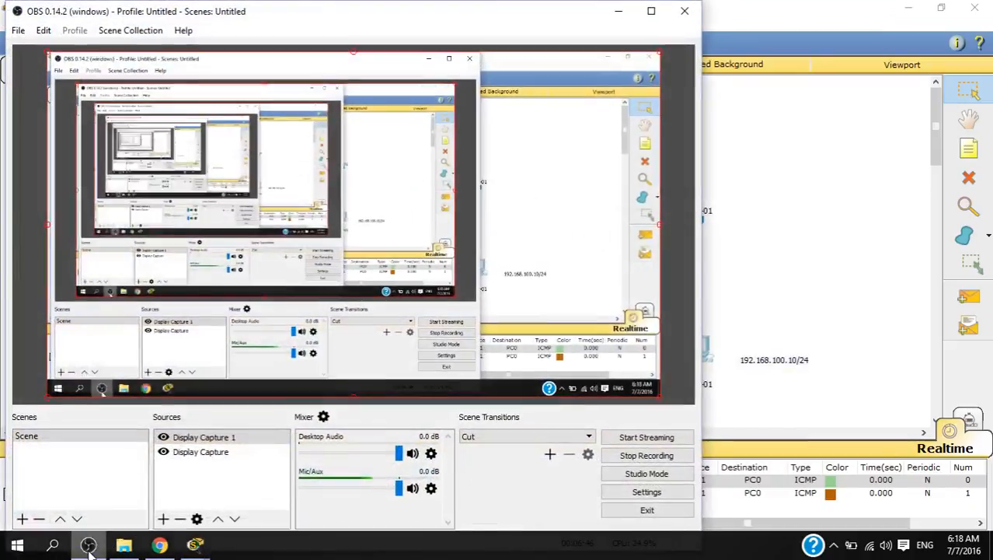